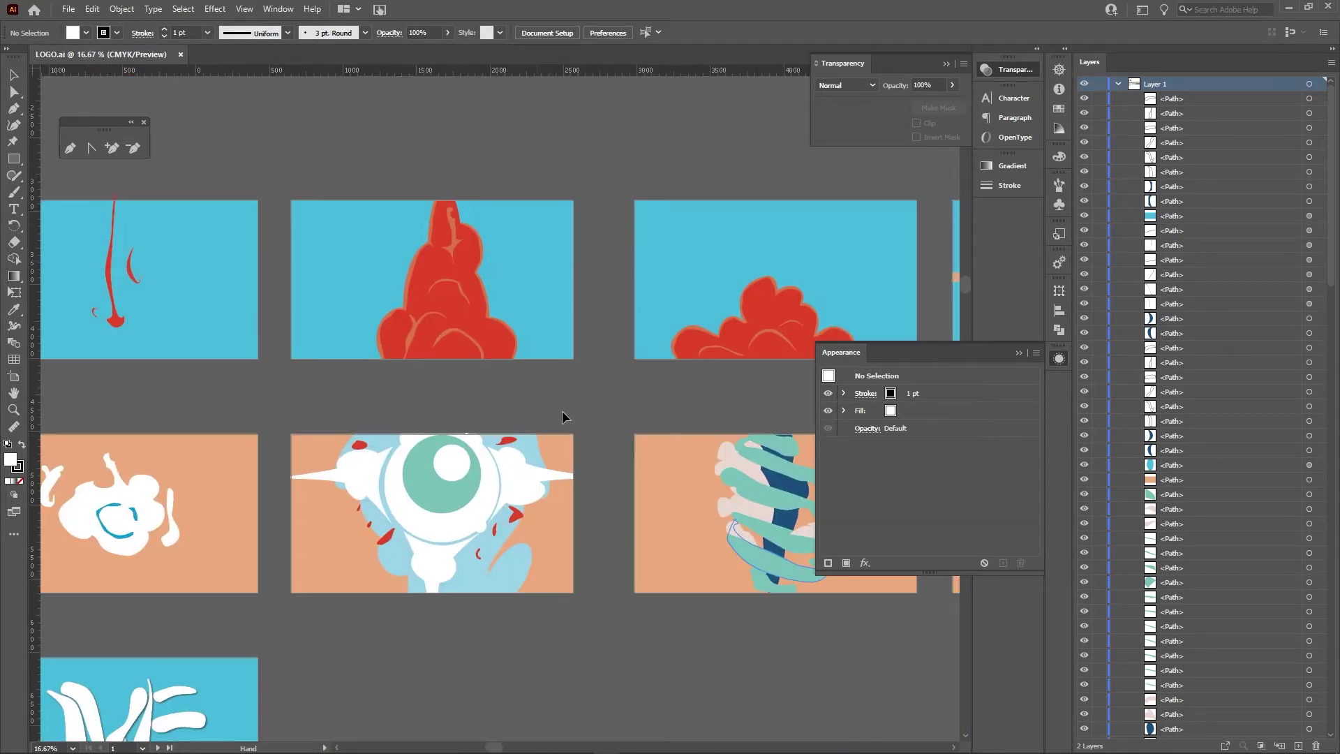
Collapse the Appearance panel and zoom out to 6.25% to show every ink-animation frame artboard.
drag(613, 621, 540, 544)
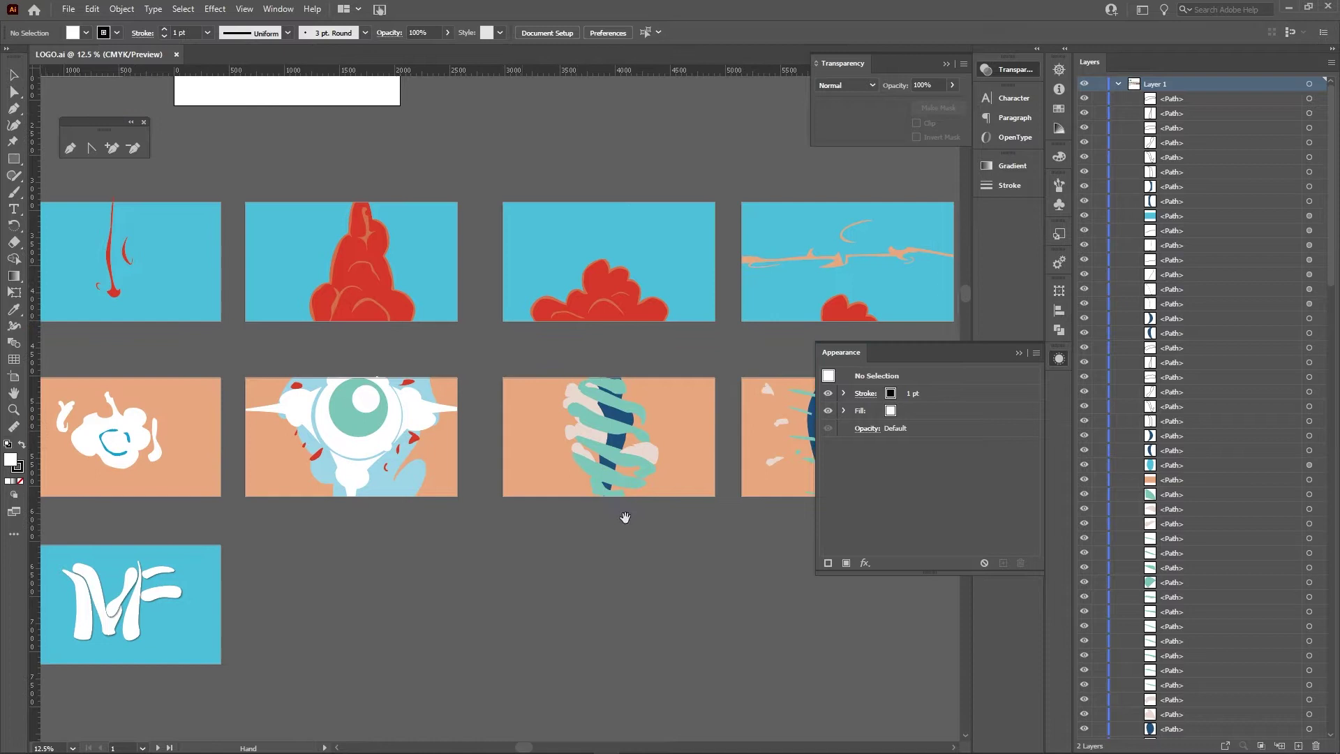
click(1018, 353)
key(ctrl+minus)
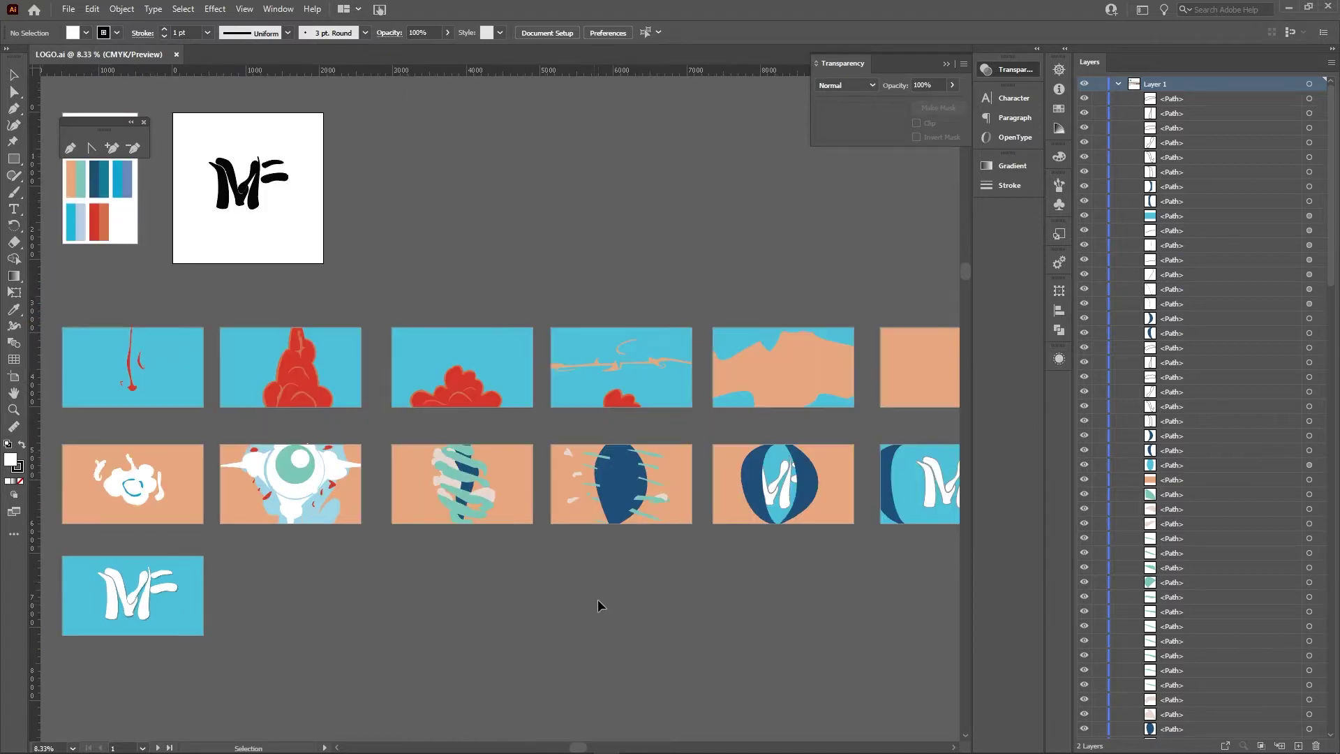
key(ctrl+minus)
drag(434, 531, 389, 485)
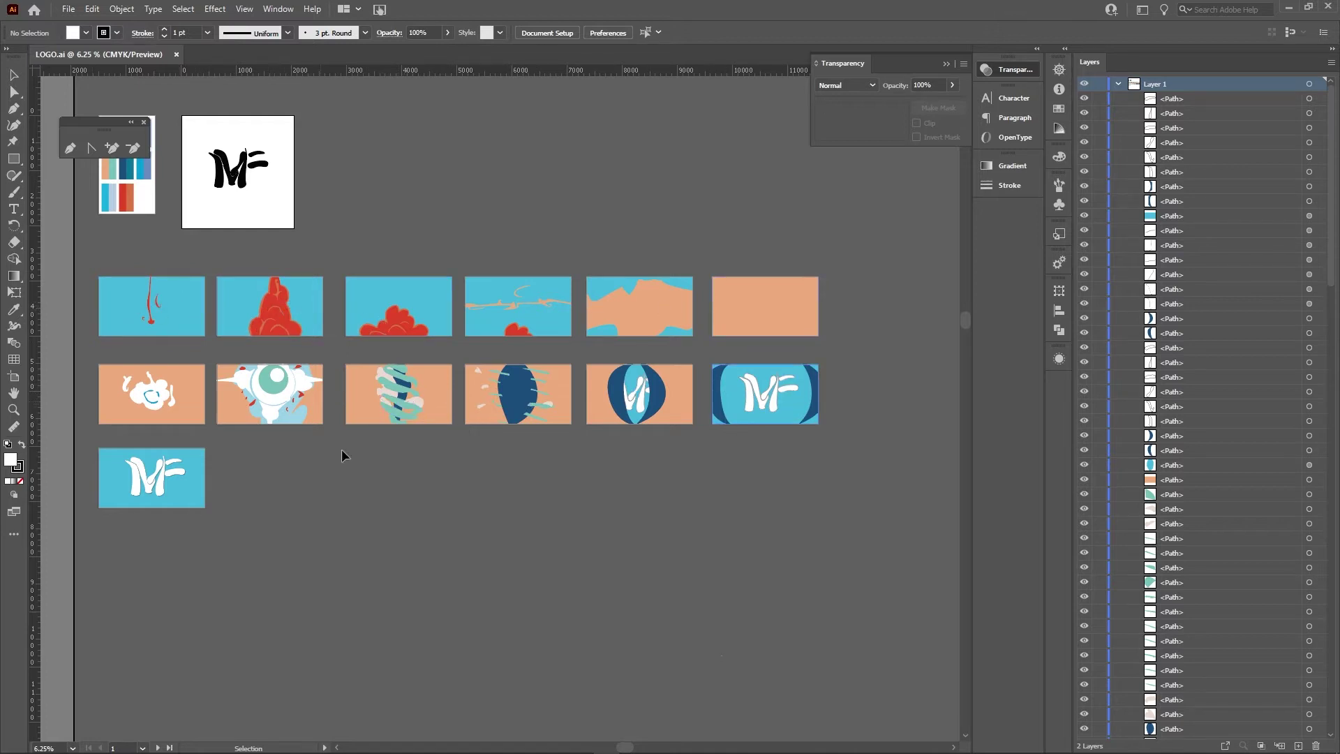
Zoom into the blue-ink frames to look at the dark blue ink shape, then deselect it.
mouse_move(454, 752)
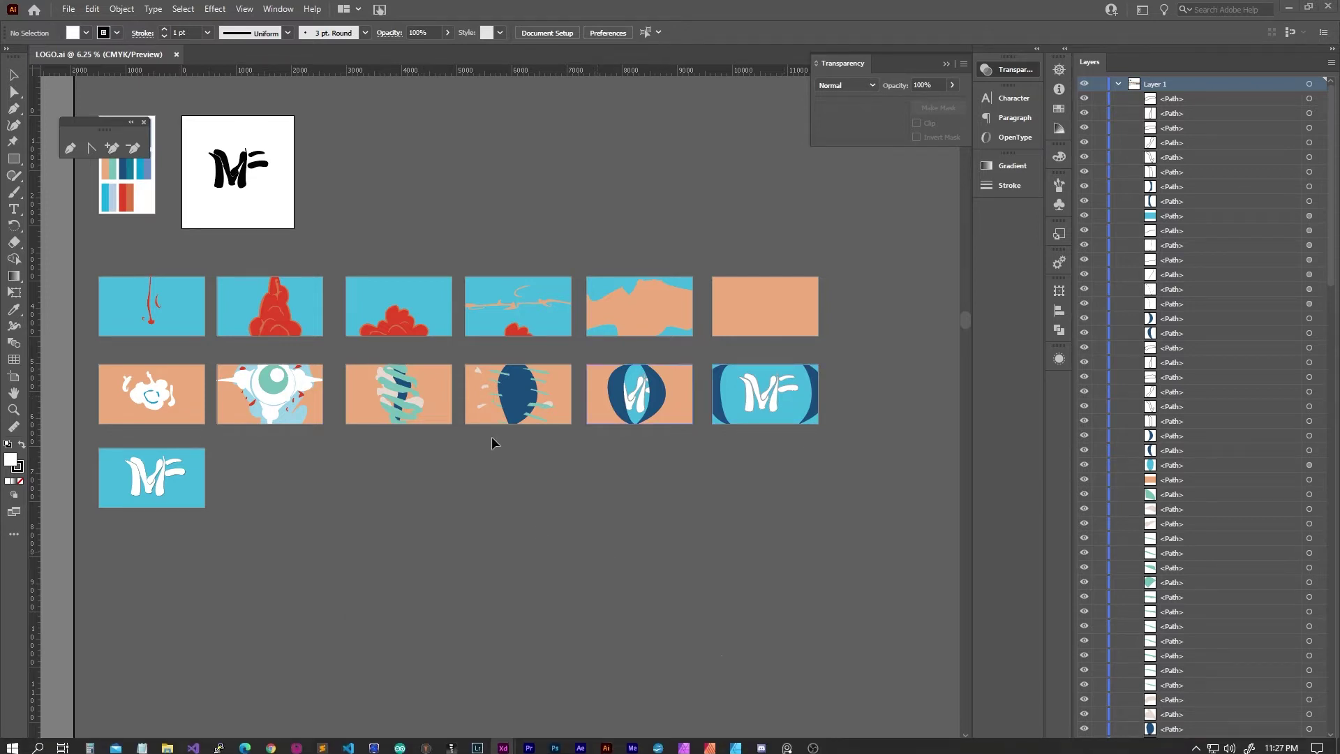
click(527, 408)
scroll(512, 474, up, 3)
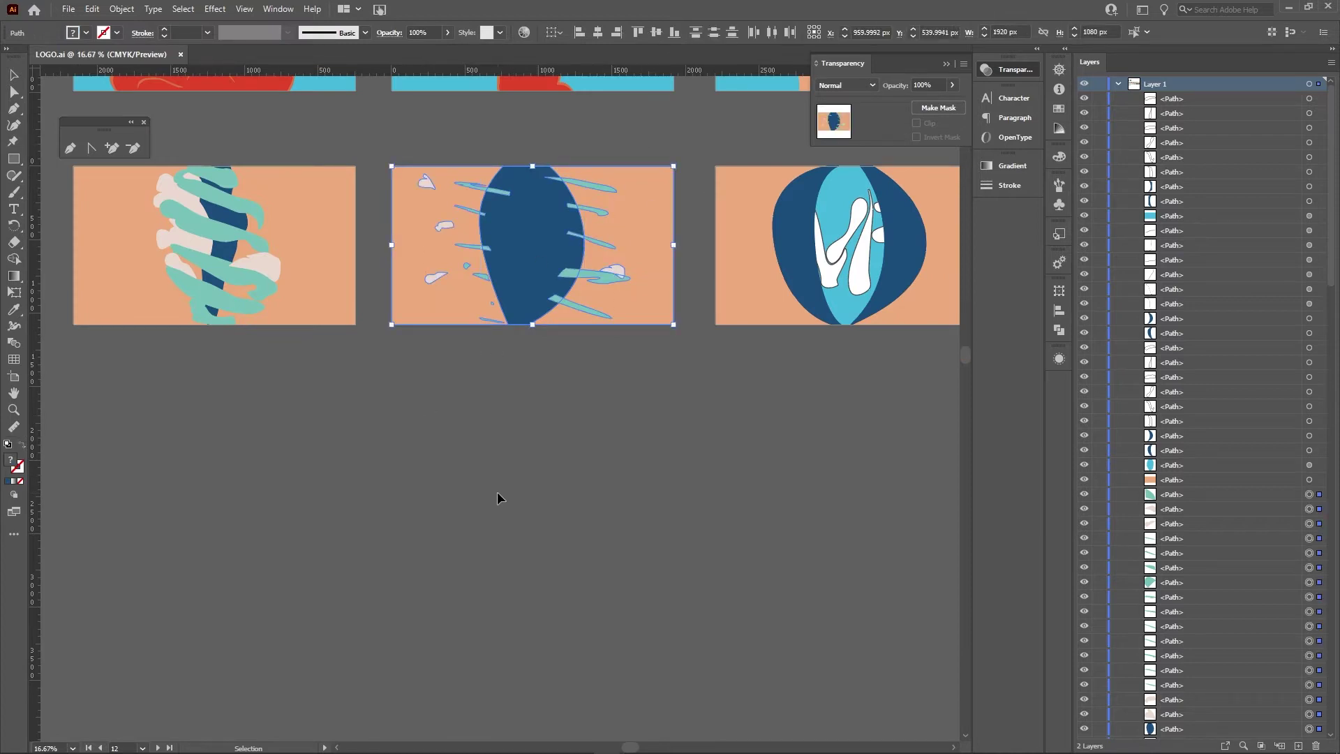
click(501, 531)
Switch to the WaterIntro_StoryBoard window in Adobe XD, showing the 'Matter Form Rebrand Intro' title board.
mouse_move(503, 742)
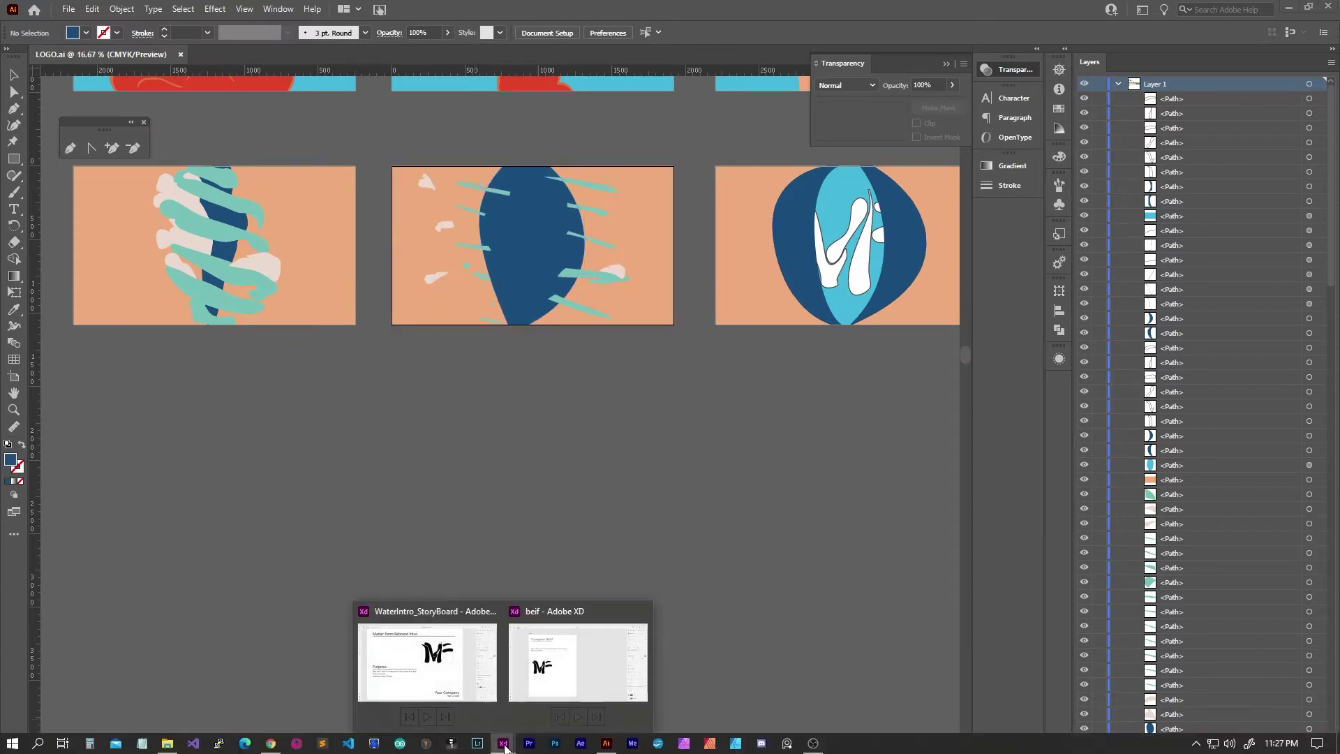
click(499, 688)
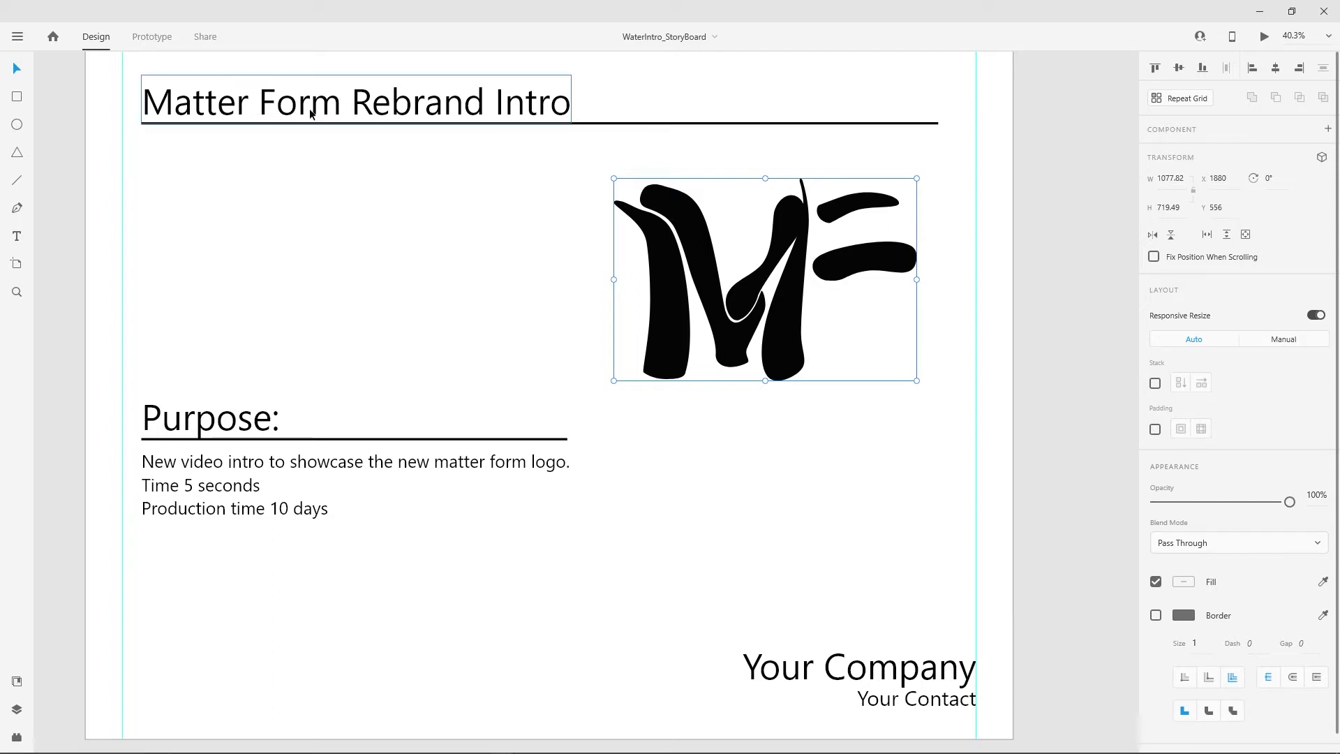
scroll(802, 667, down, 1)
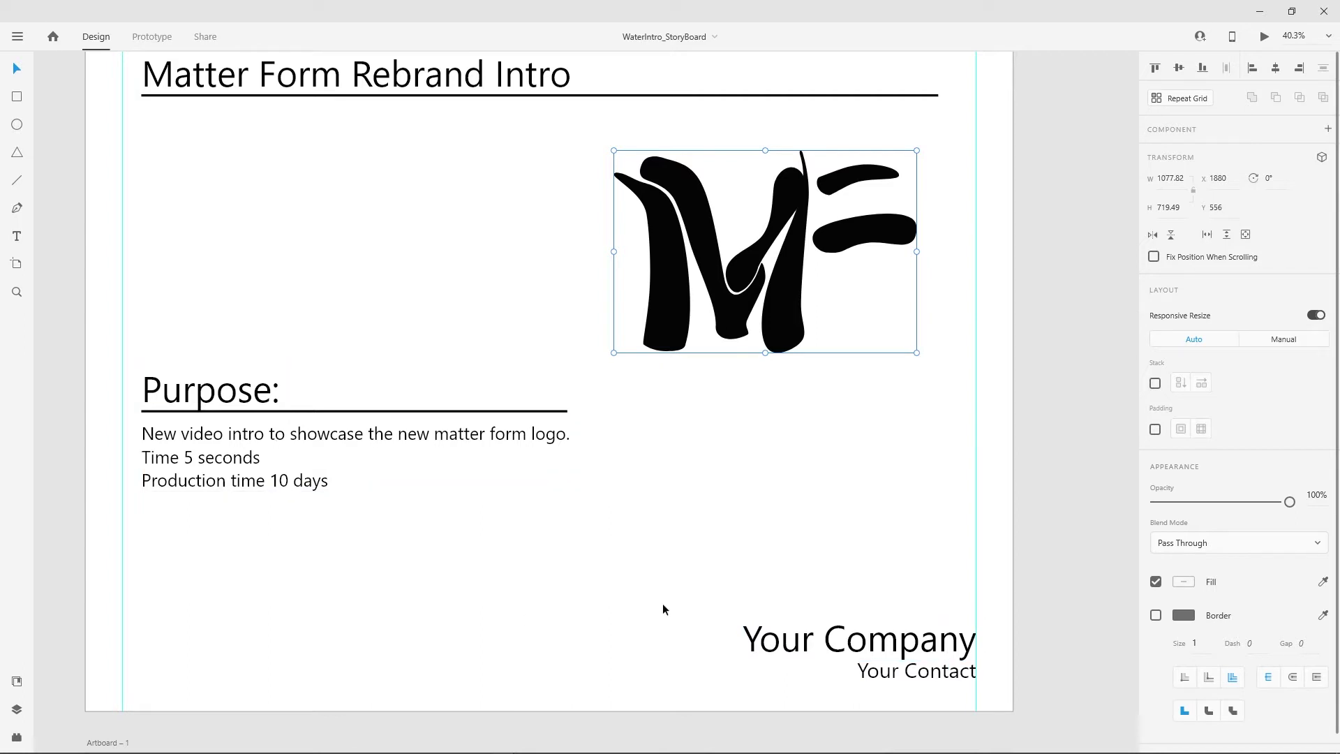
scroll(661, 590, down, 10)
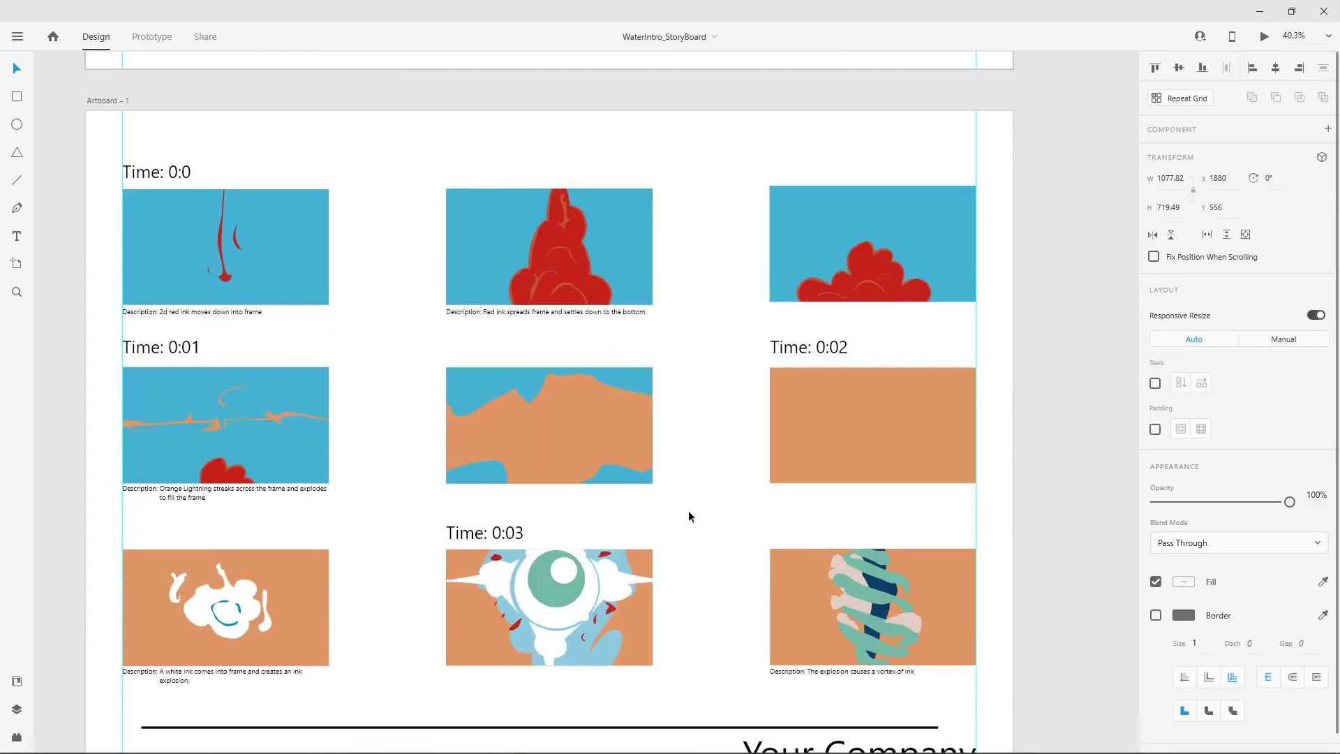
scroll(491, 316, down, 1)
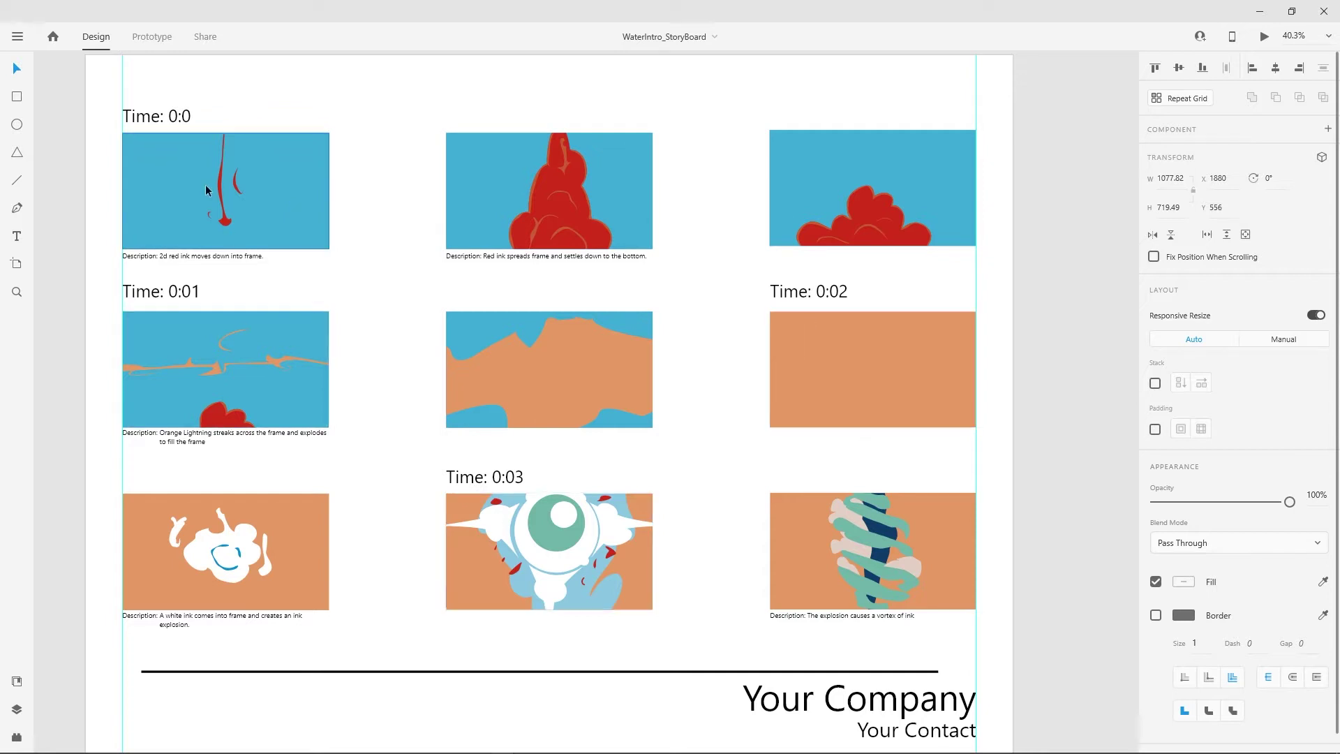
scroll(493, 431, down, 5)
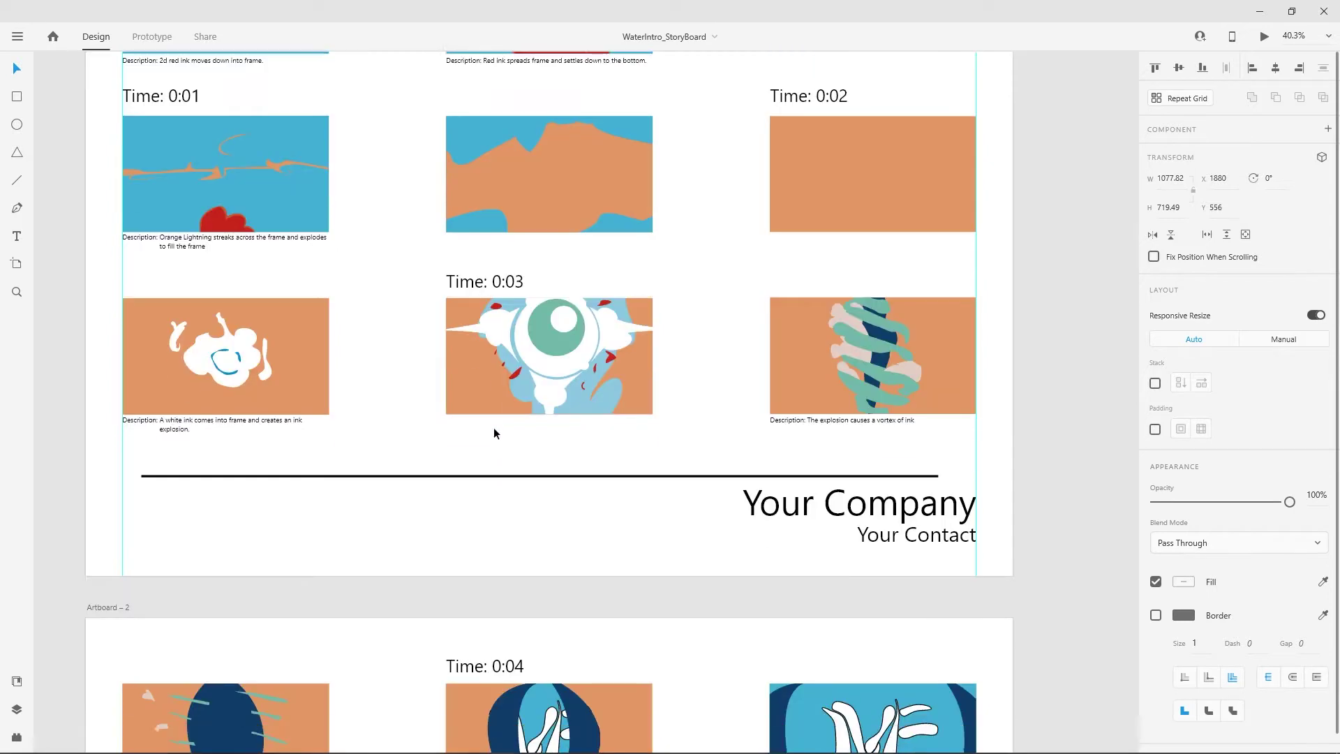
scroll(473, 599, up, 11)
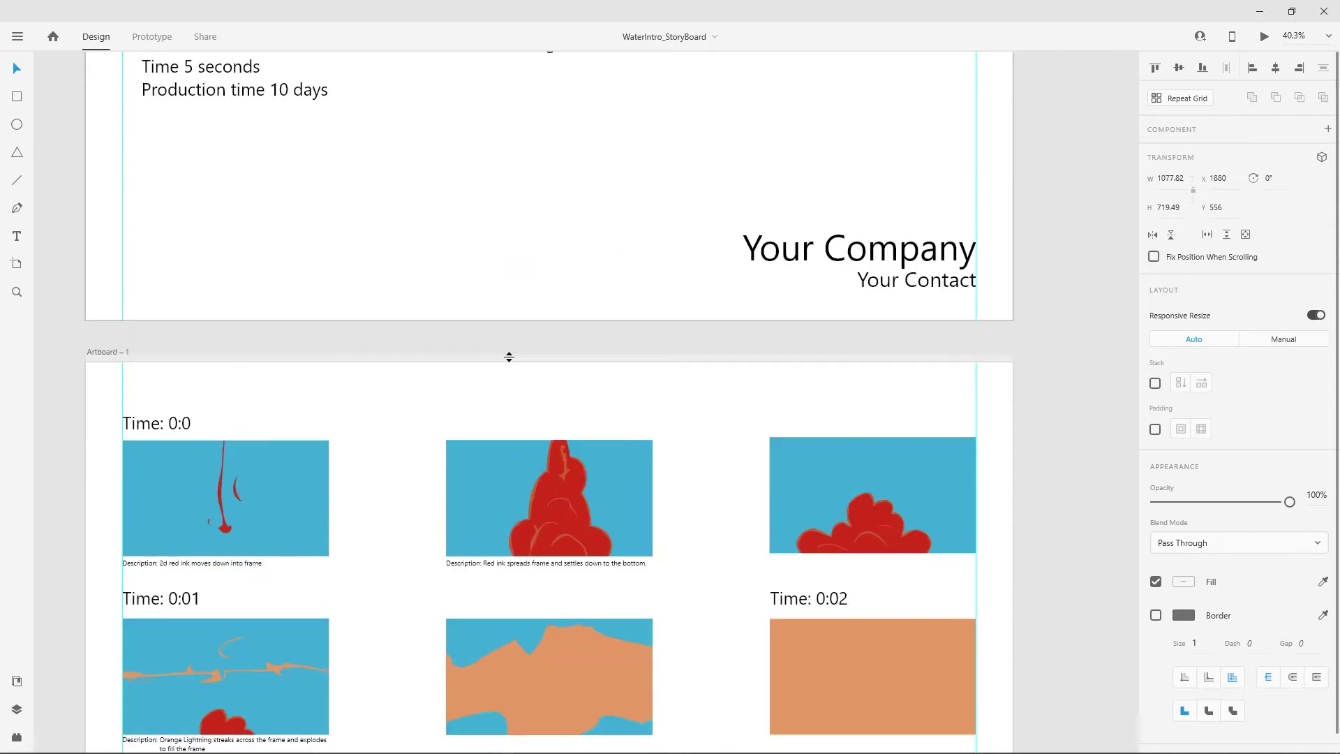
scroll(508, 361, down, 6)
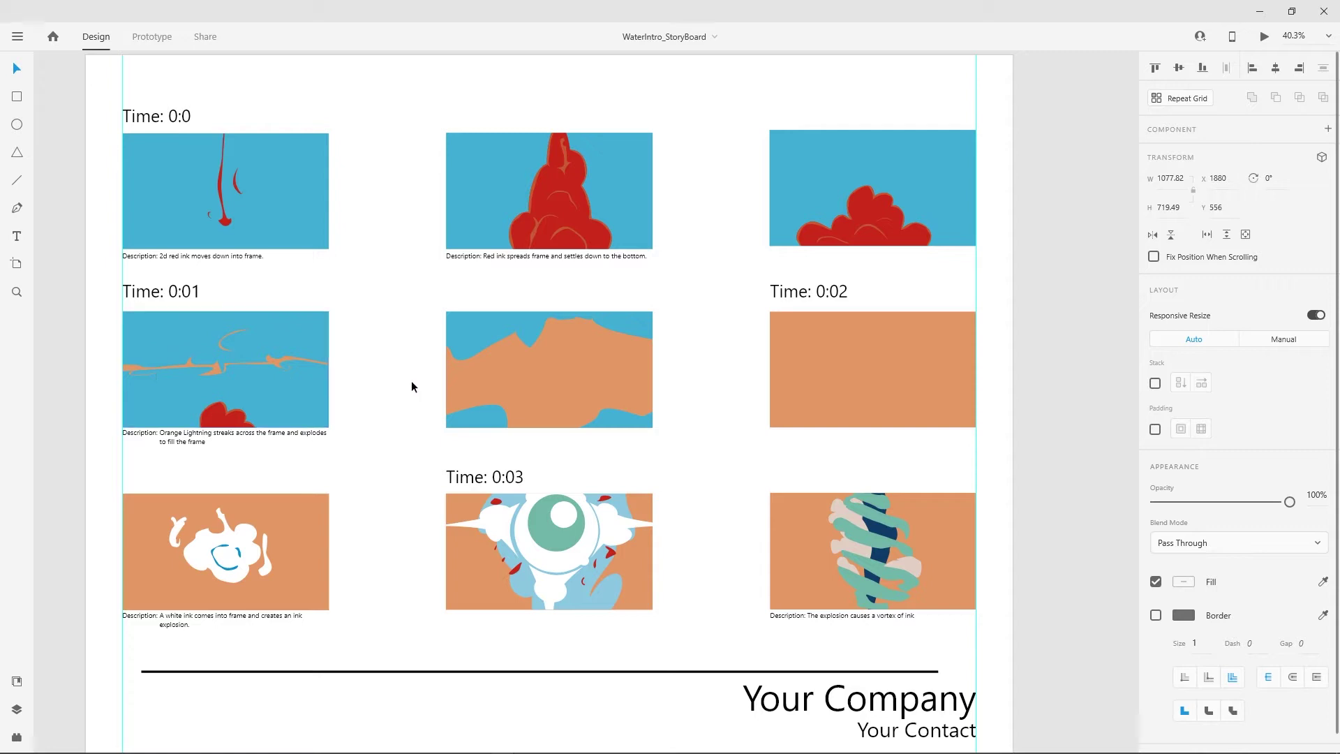
scroll(291, 587, down, 1)
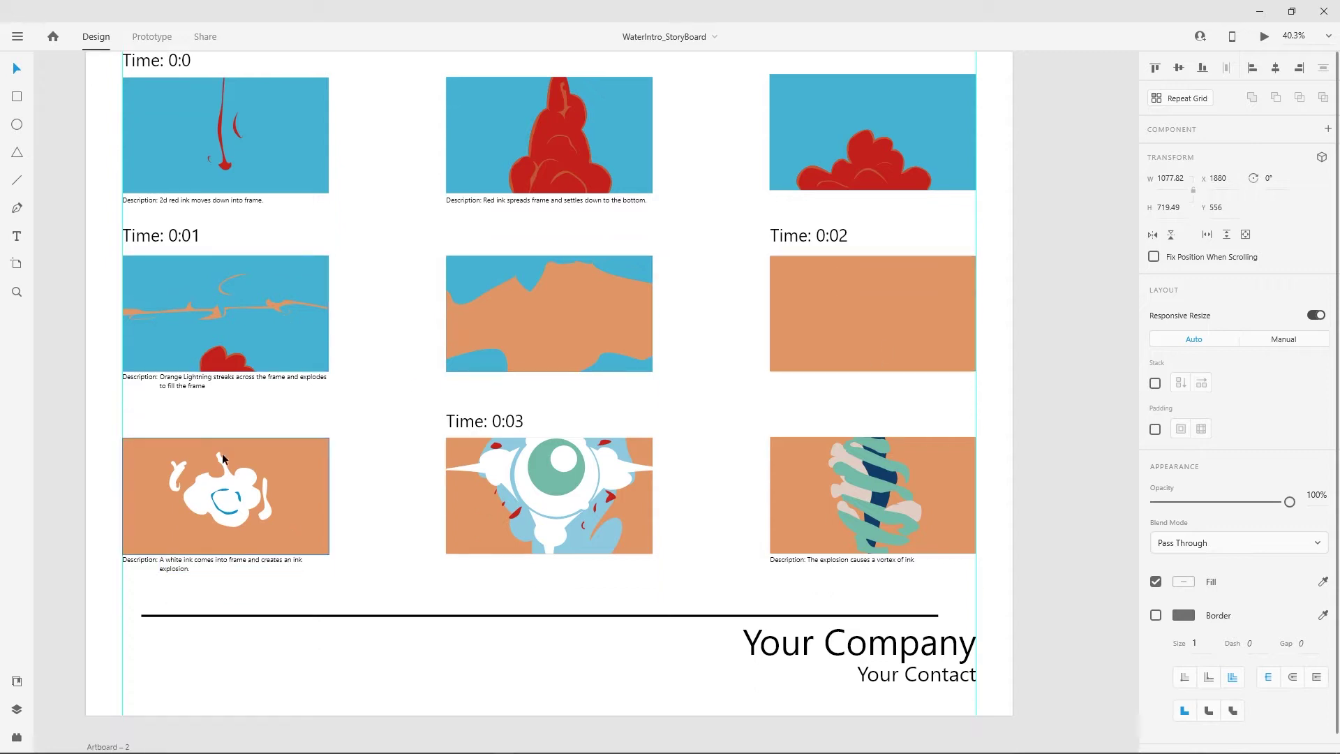
scroll(270, 516, down, 1)
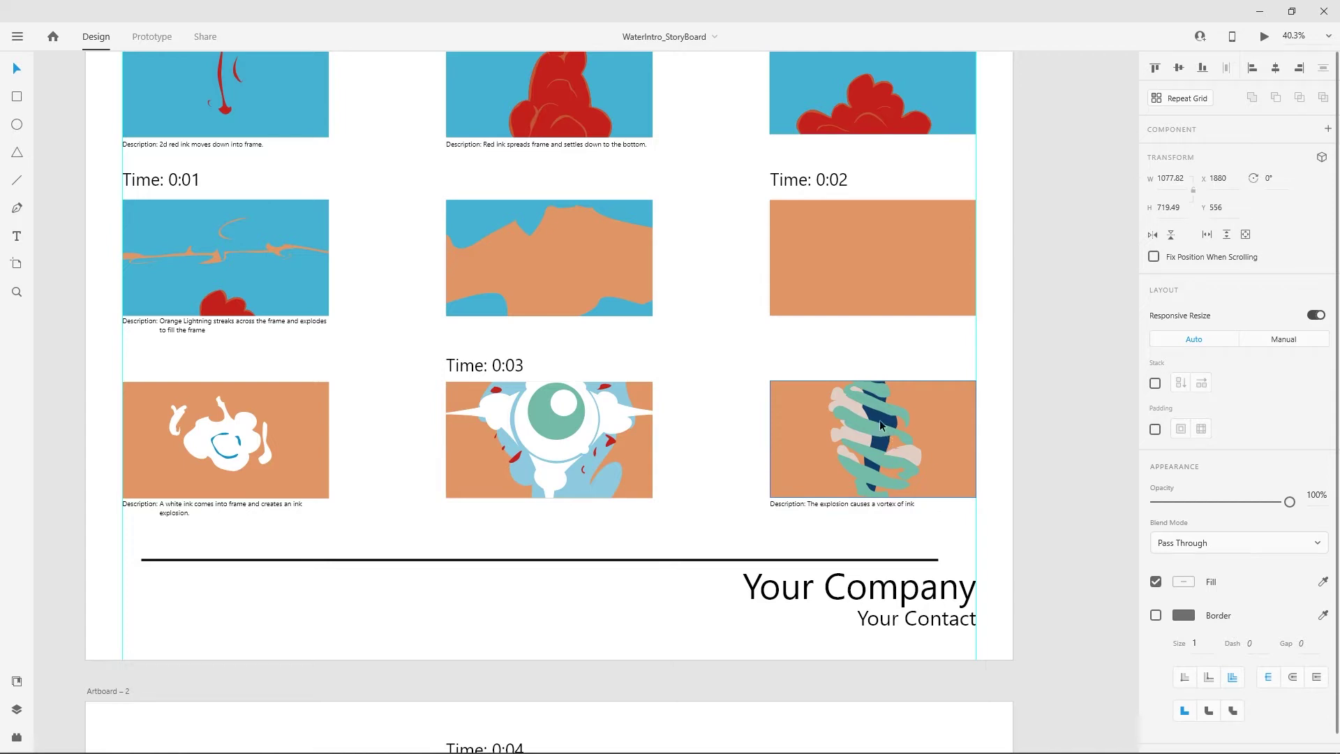
scroll(879, 420, down, 9)
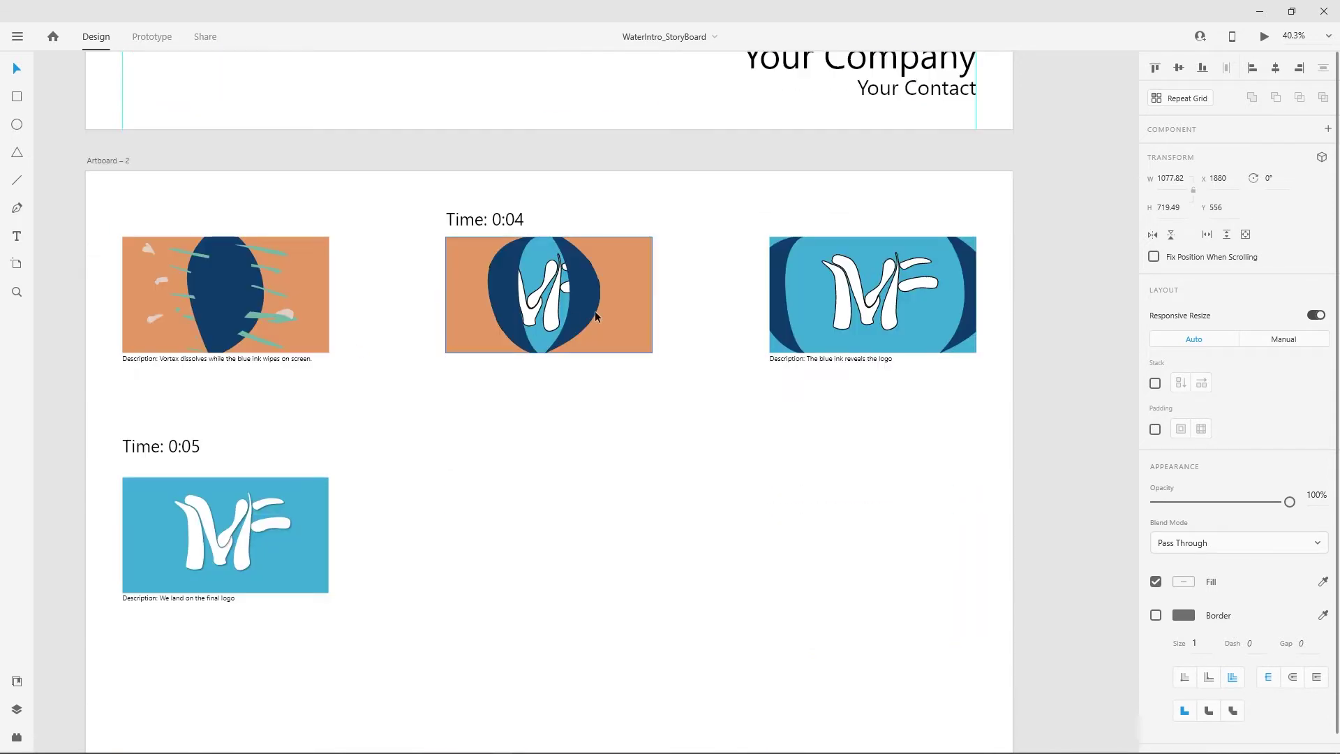
scroll(283, 563, down, 1)
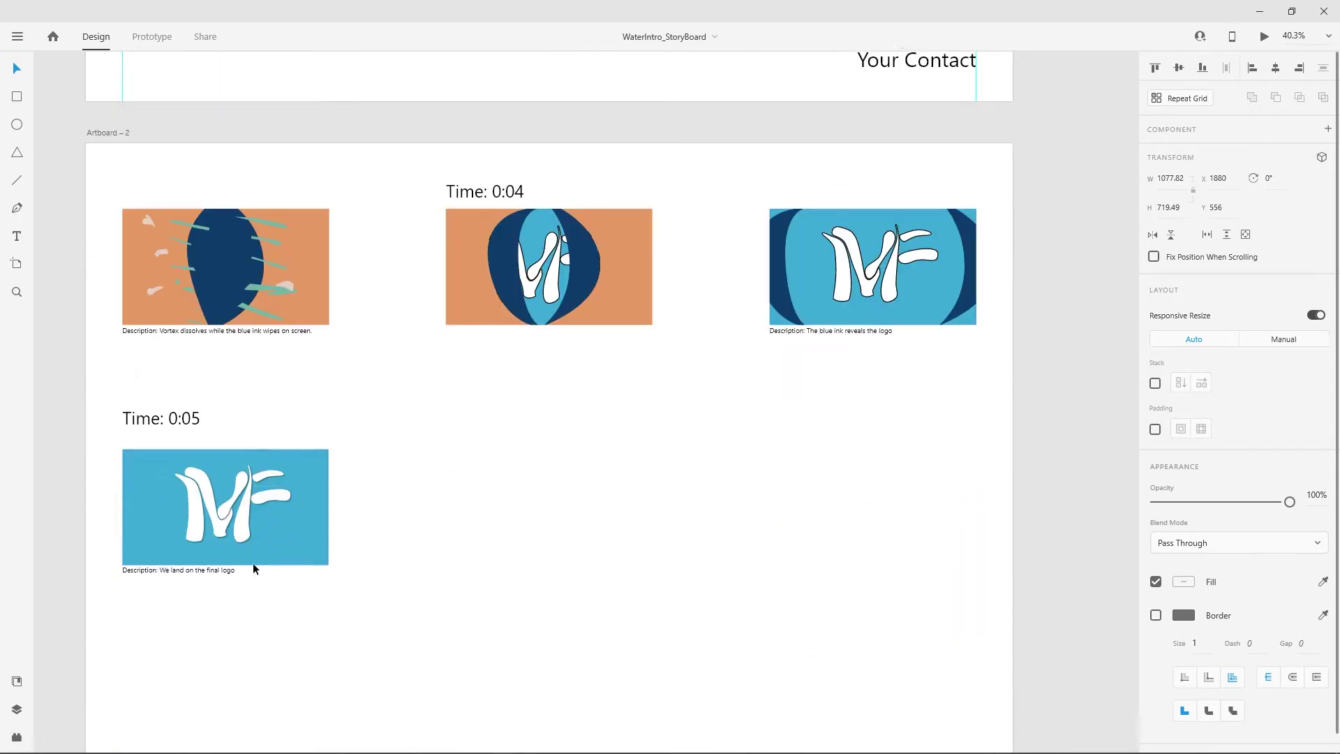
scroll(276, 518, down, 3)
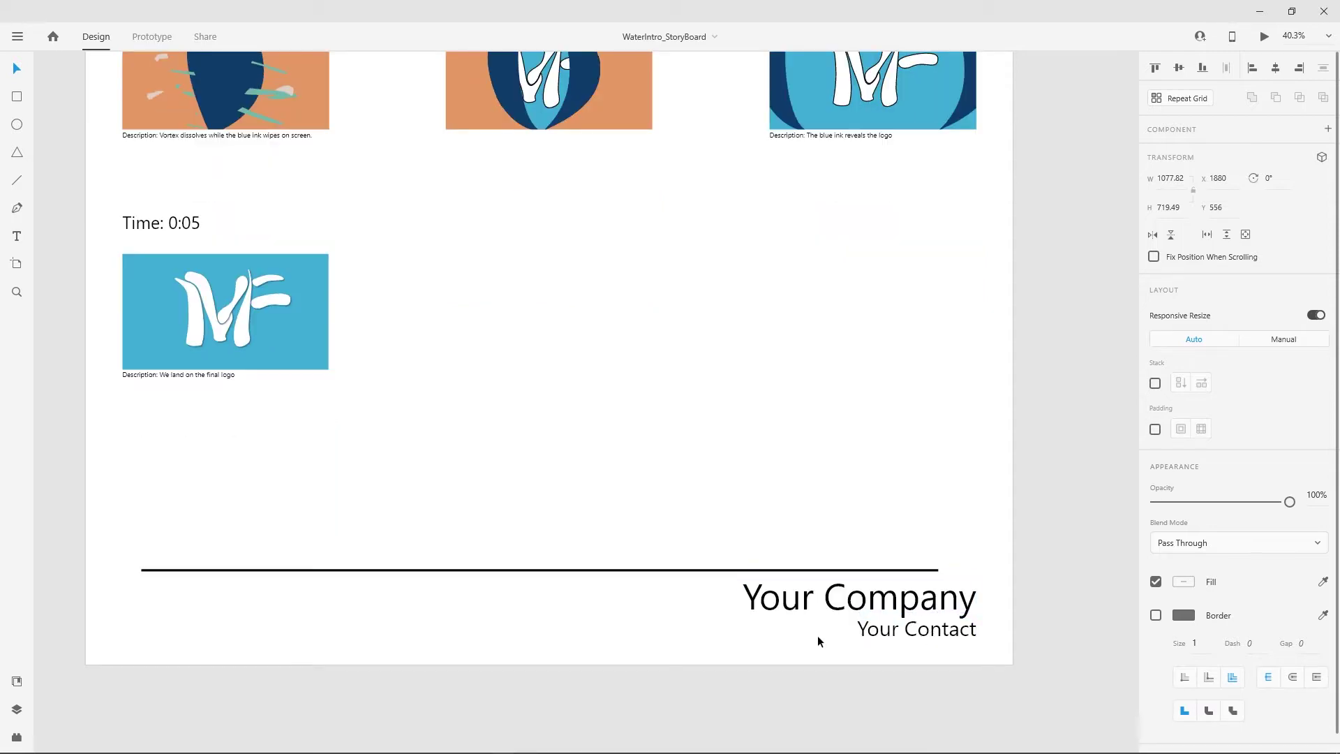
scroll(775, 342, up, 6)
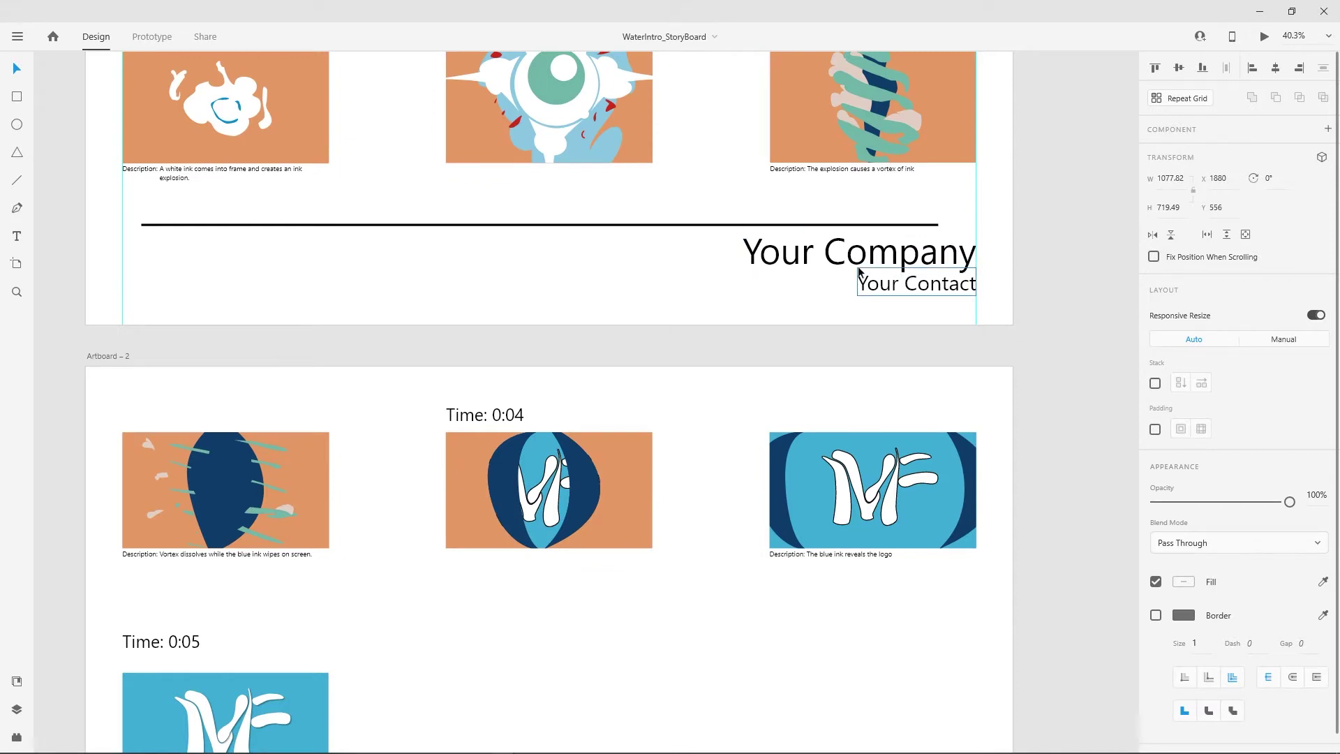
scroll(697, 349, up, 4)
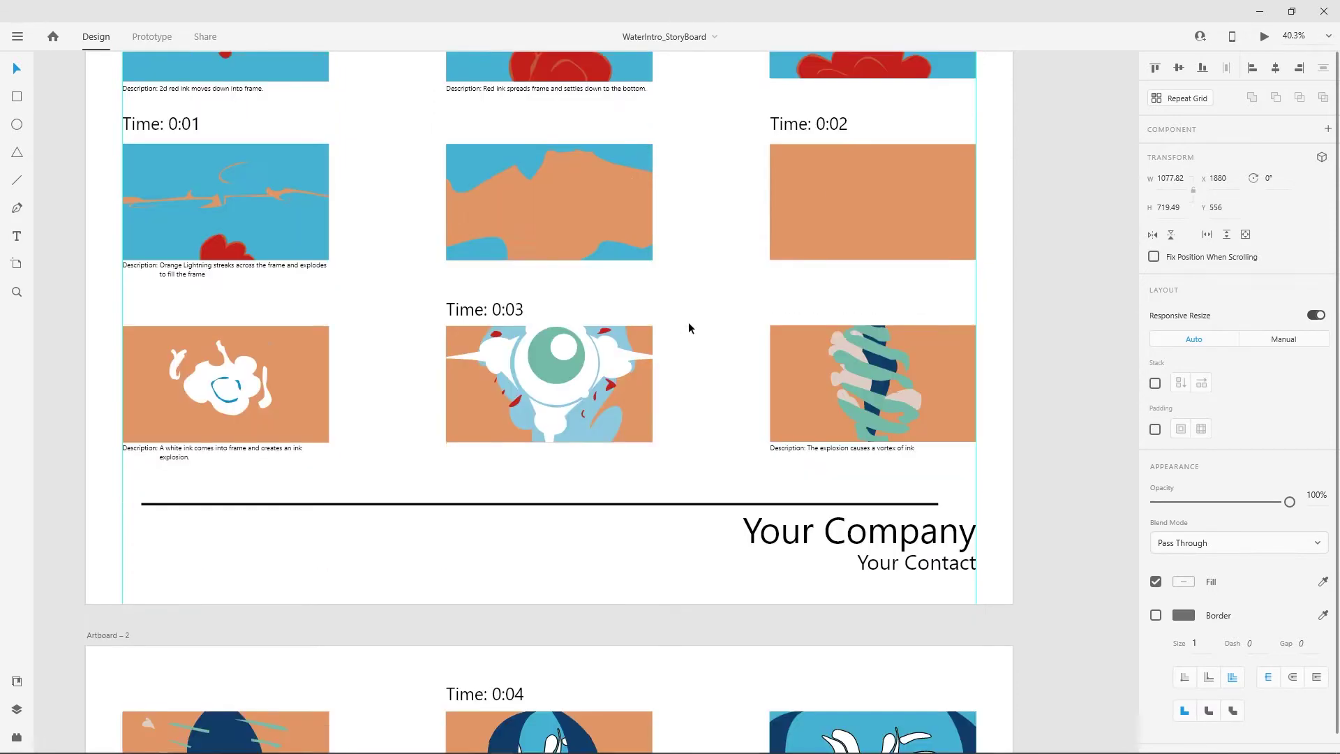
scroll(688, 328, up, 2)
scroll(642, 283, down, 2)
scroll(647, 292, up, 8)
drag(998, 210, 191, 245)
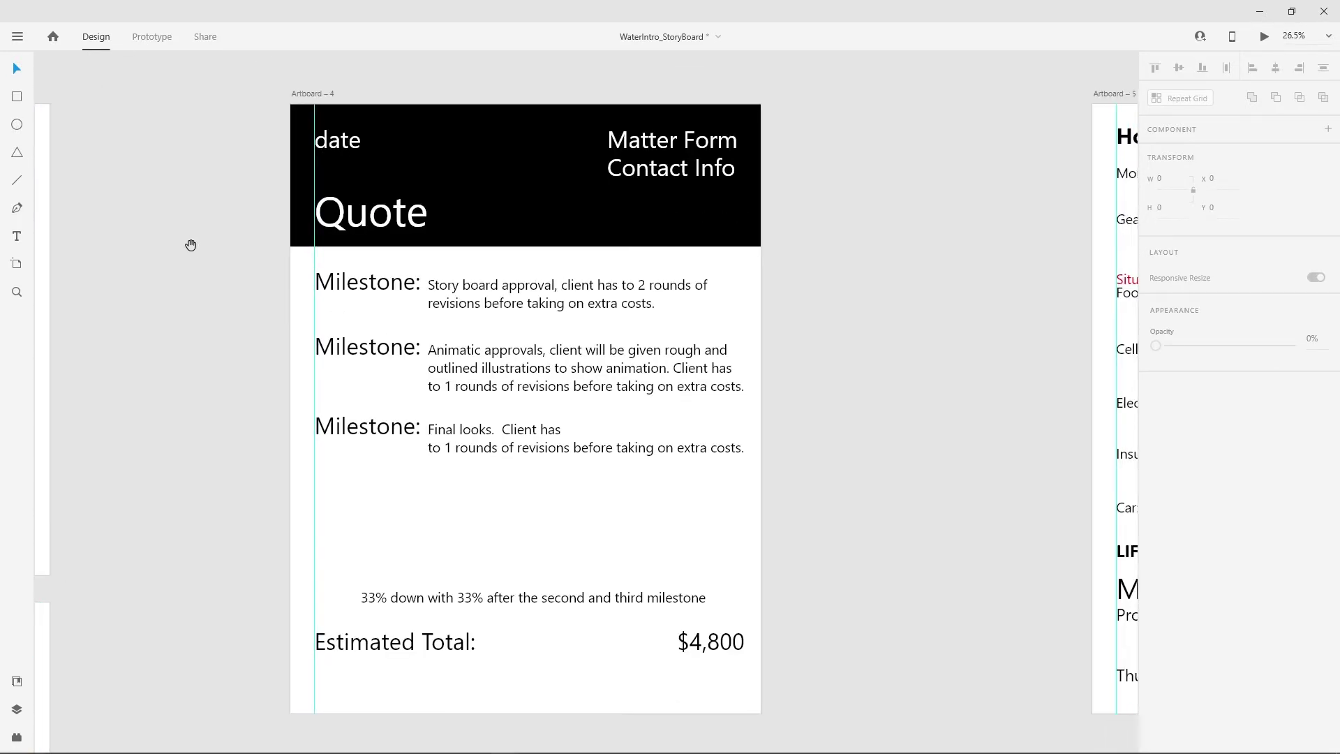
Pan to Artboard – 4 and zoom to 44.7% on the Quote layout.
drag(810, 299, 909, 357)
scroll(889, 400, up, 4)
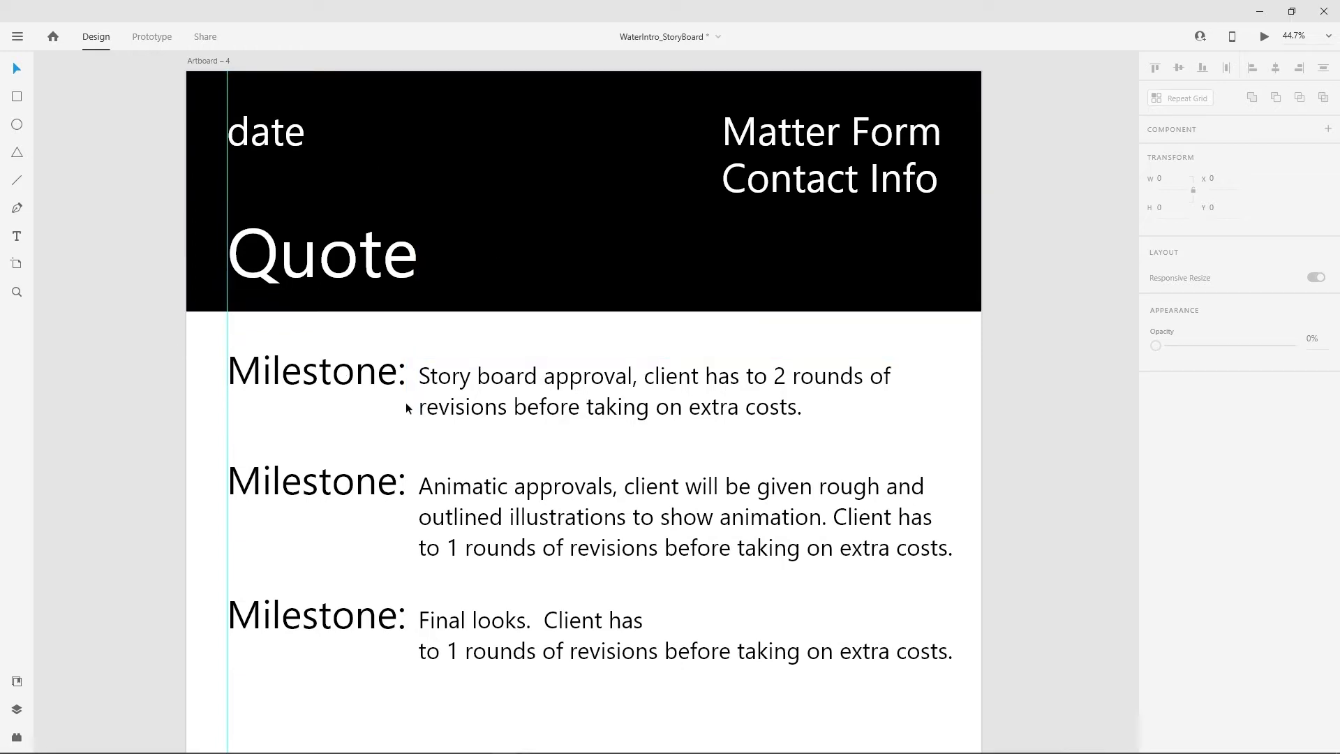
drag(991, 466, 935, 469)
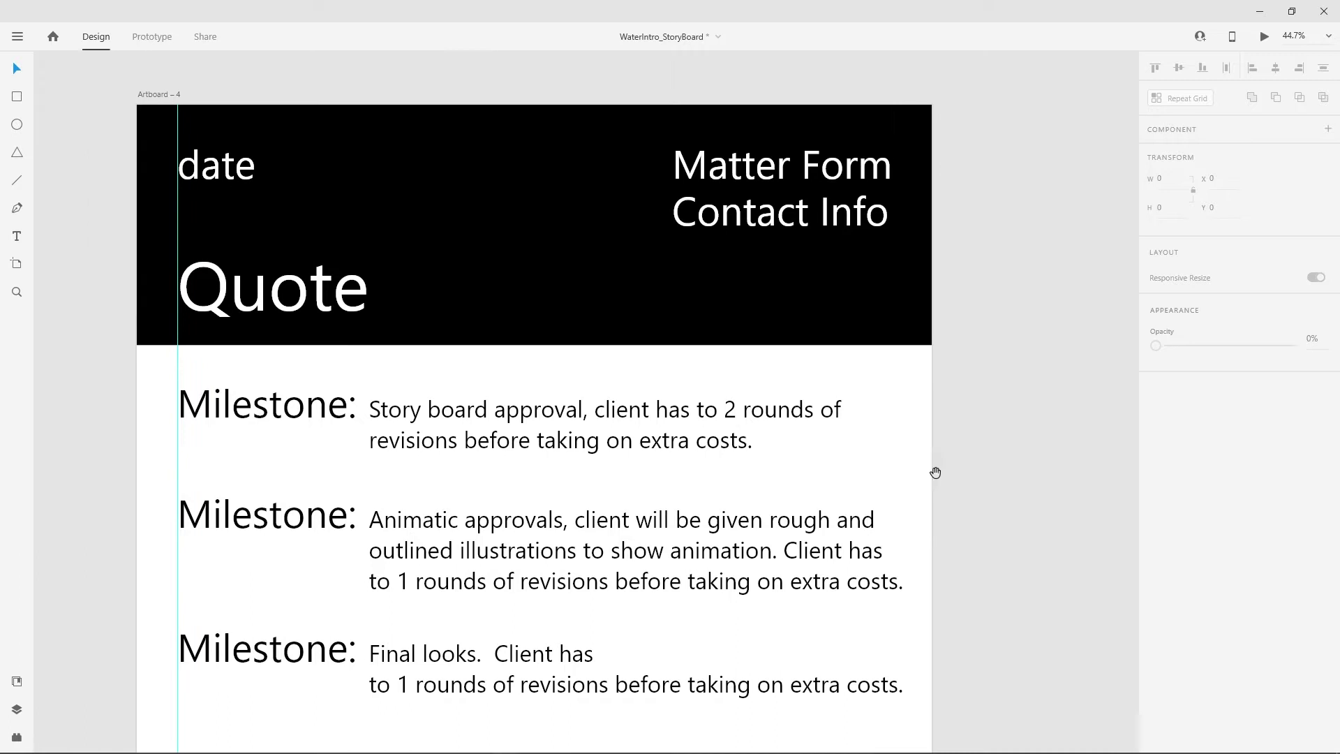
click(350, 265)
click(825, 217)
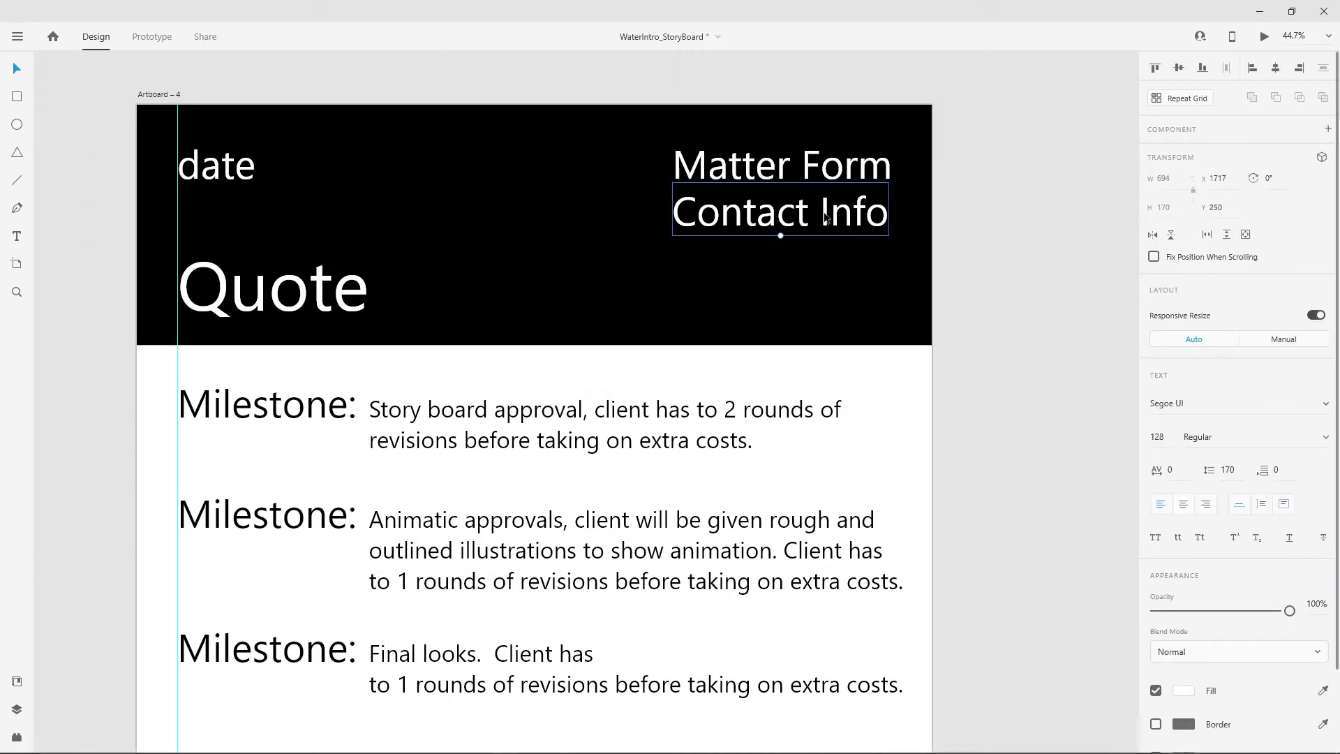
click(212, 168)
click(620, 410)
drag(977, 491, 970, 330)
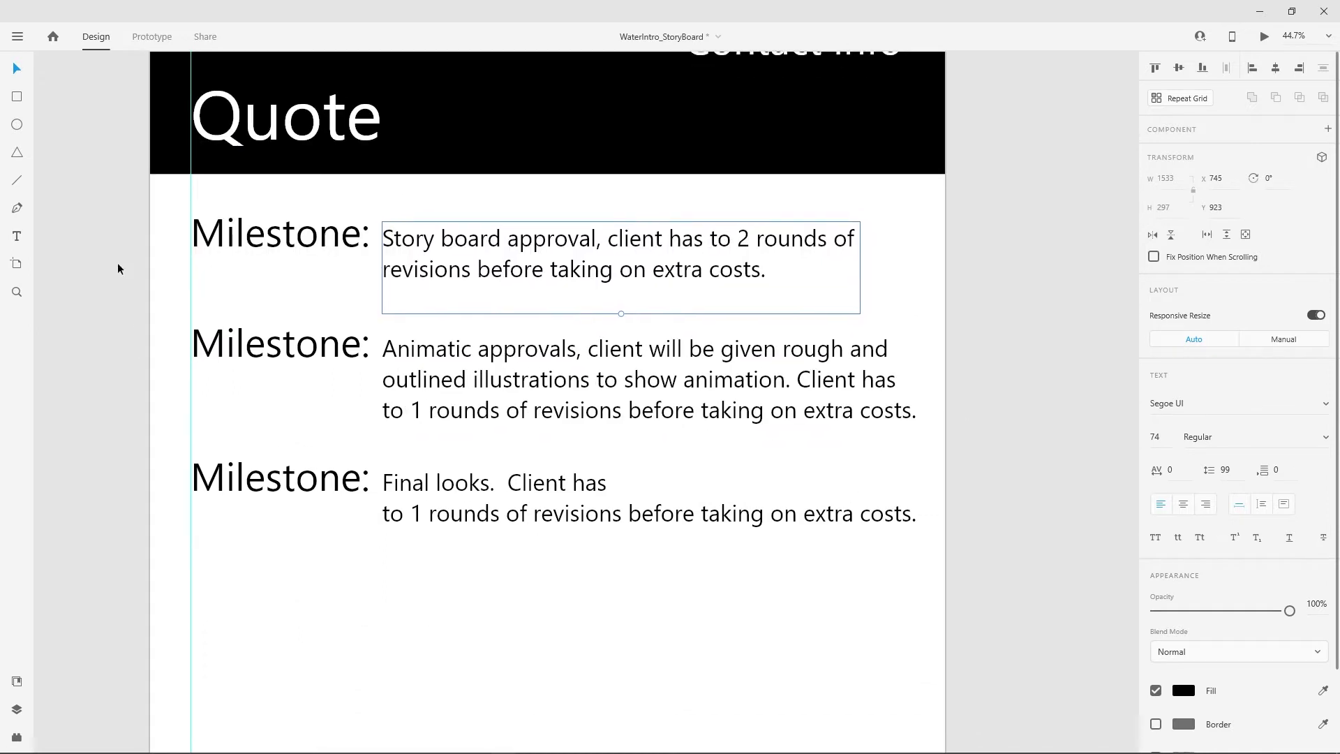
drag(128, 556, 767, 486)
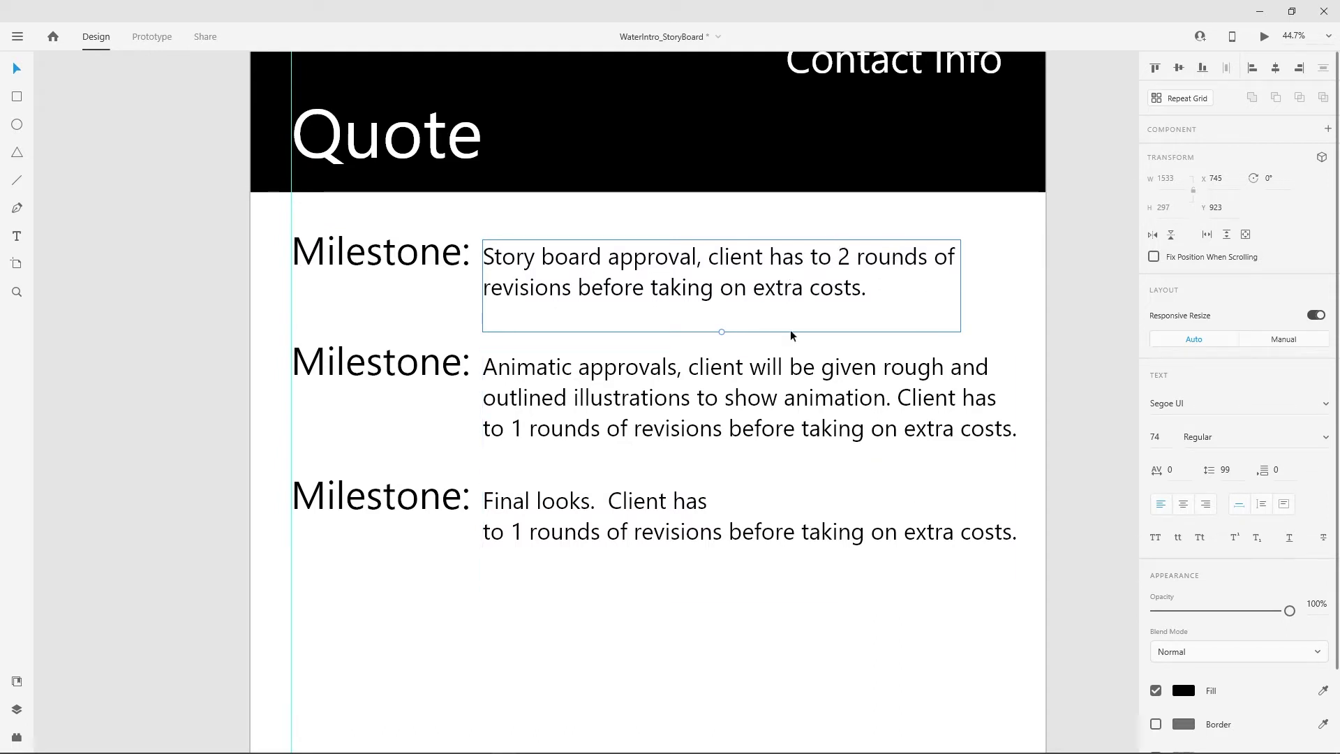
scroll(885, 321, down, 3)
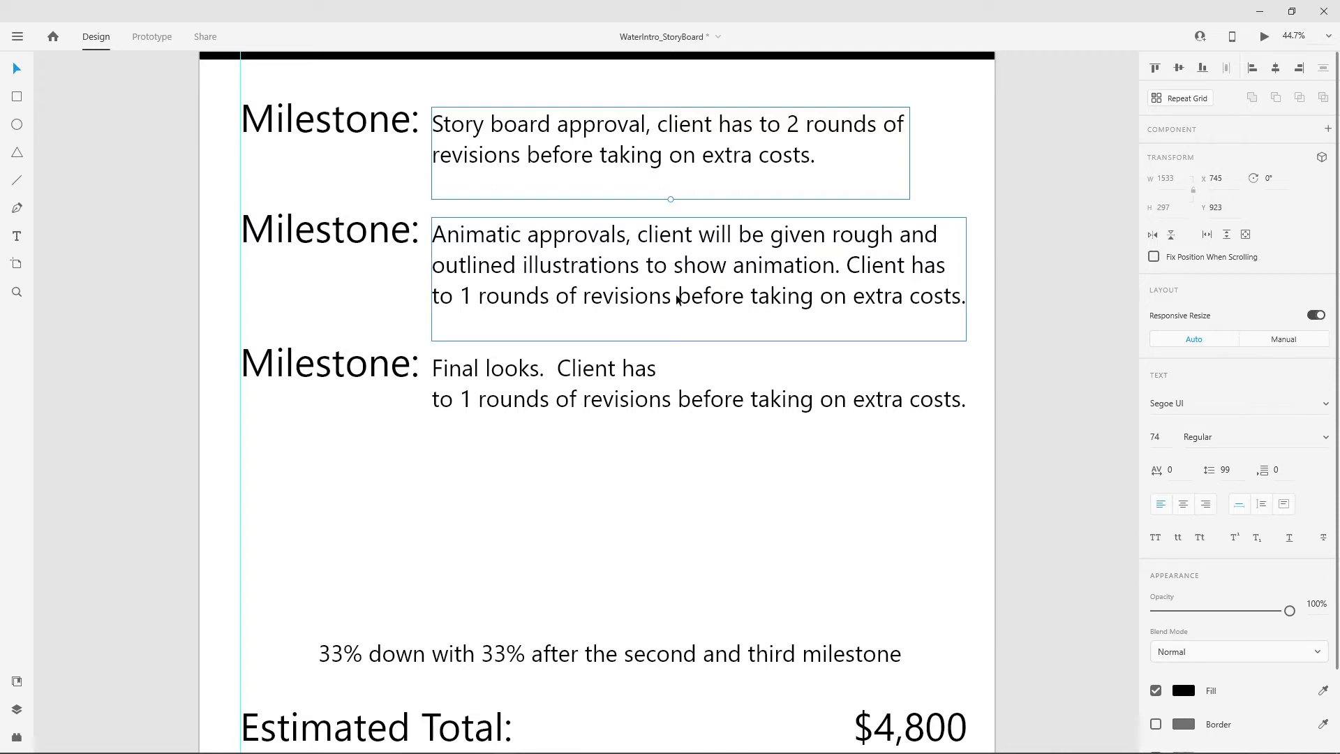
click(759, 358)
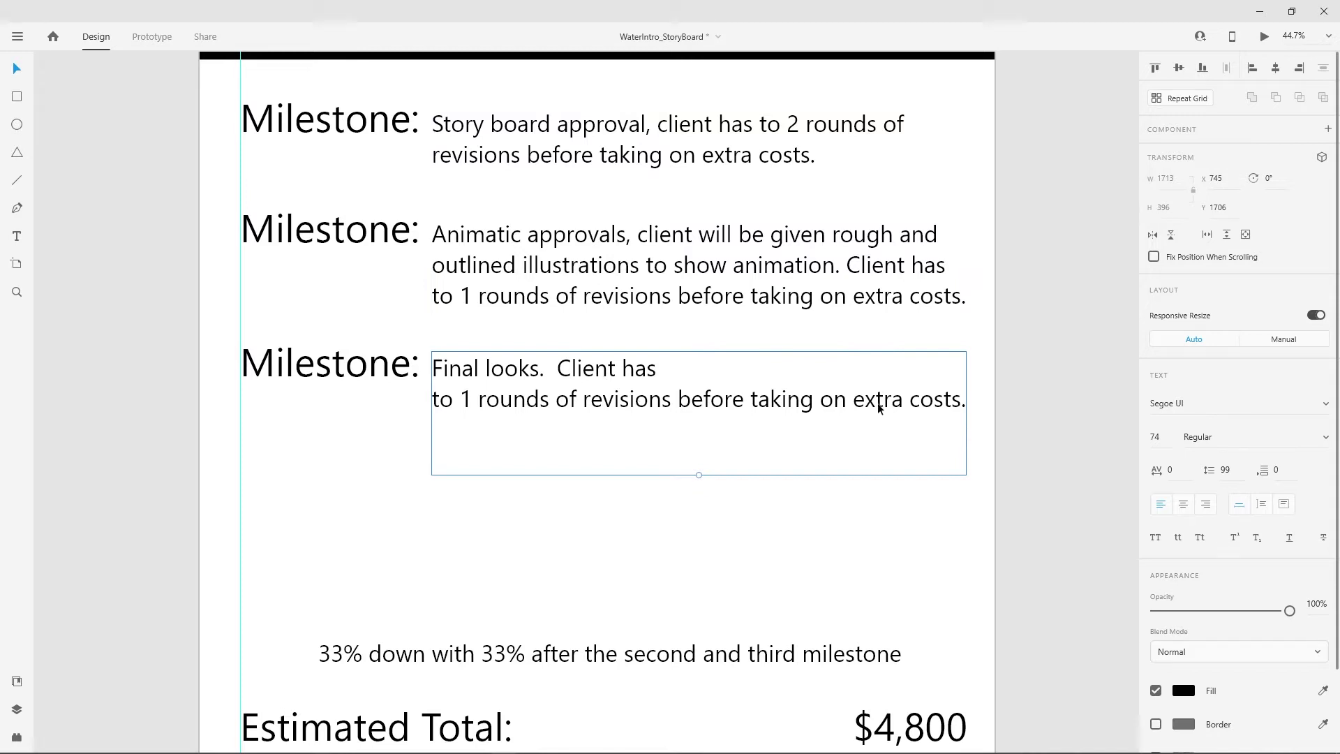
scroll(763, 511, down, 3)
scroll(404, 432, up, 3)
click(655, 125)
scroll(572, 500, down, 1)
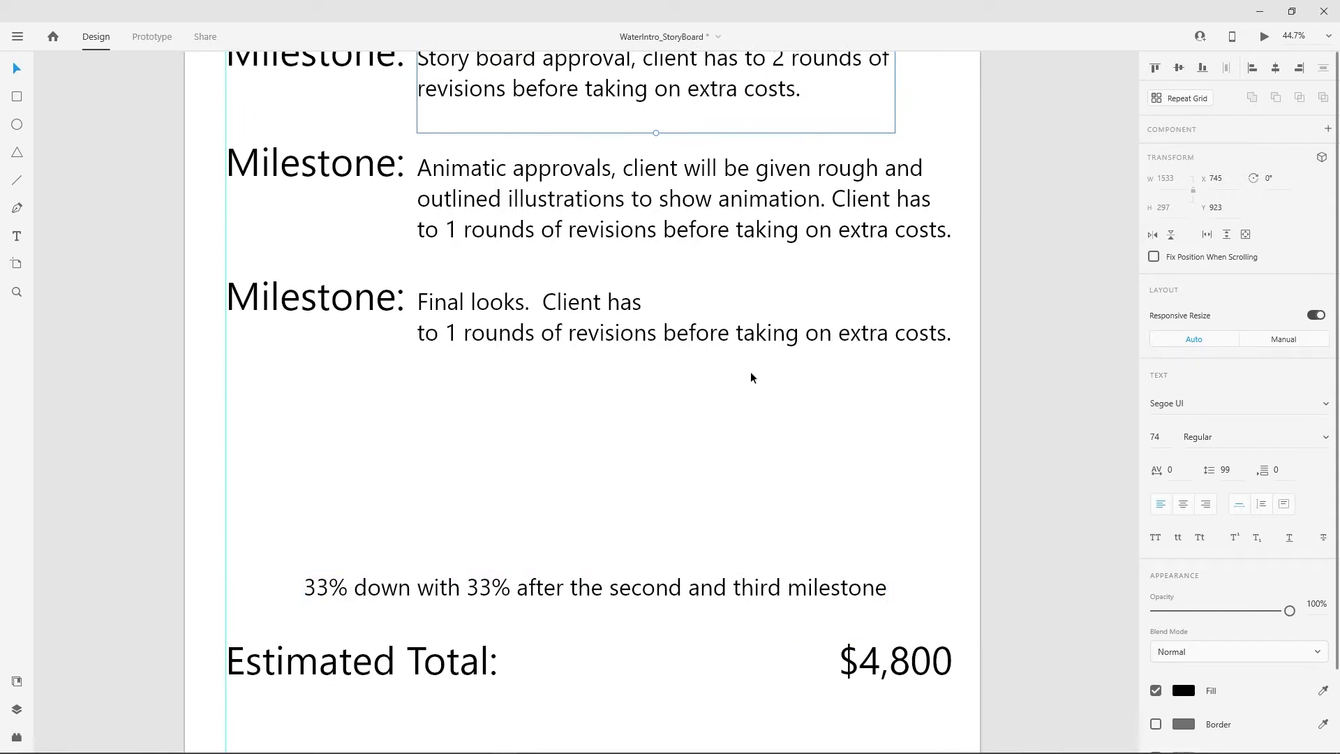
scroll(720, 521, up, 3)
scroll(703, 479, down, 5)
scroll(679, 312, down, 1)
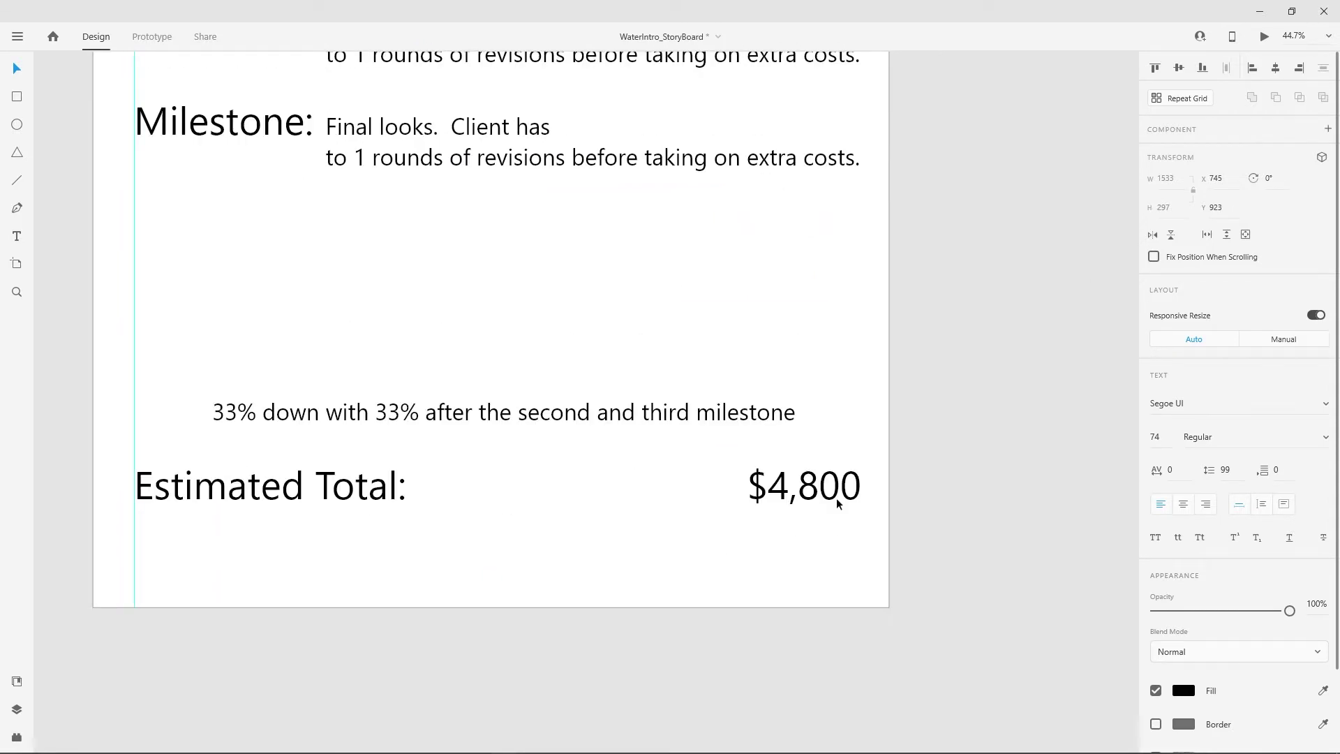
scroll(679, 374, up, 5)
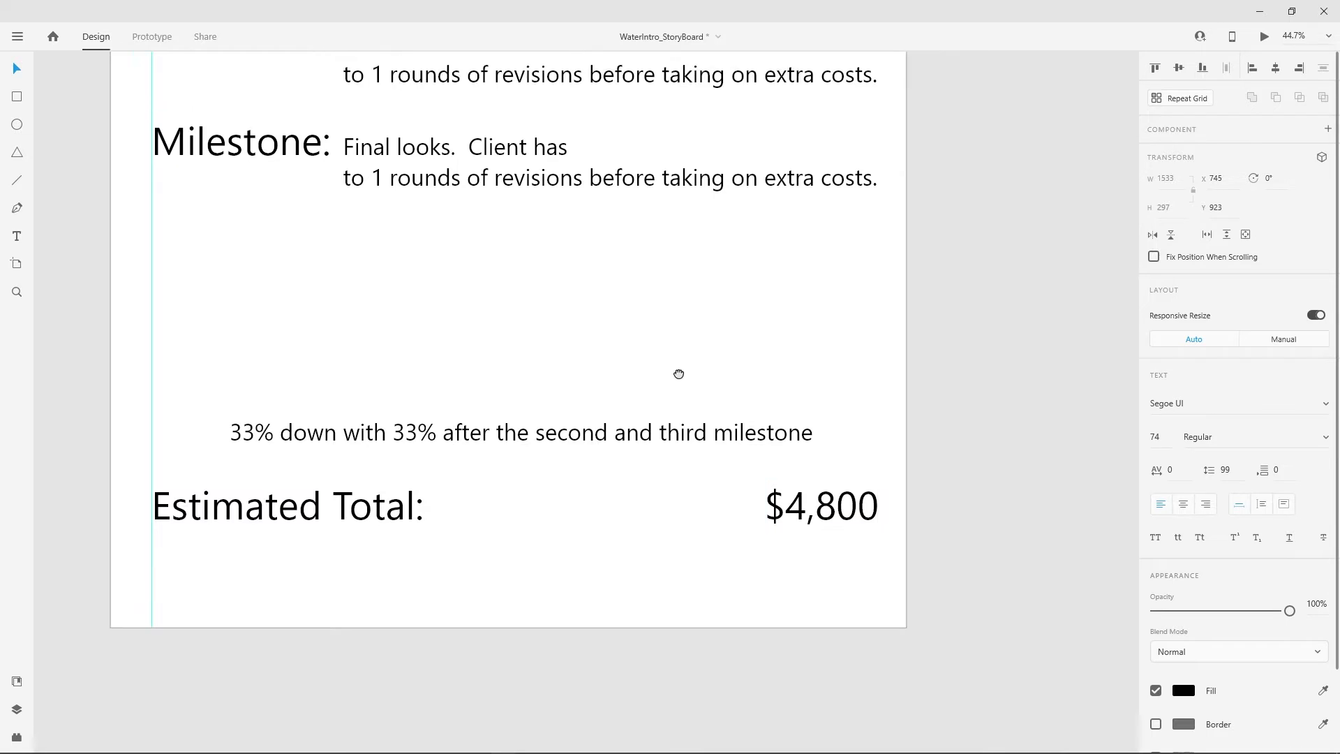
click(485, 280)
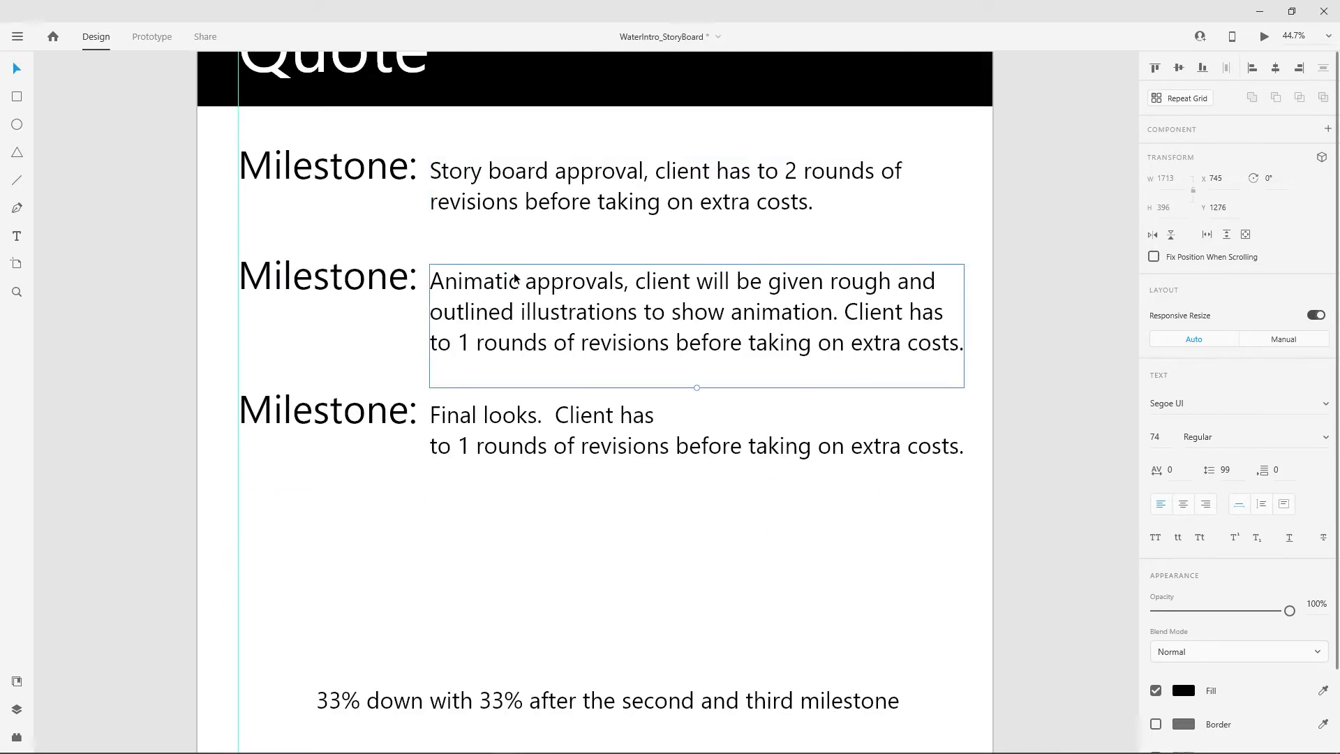
Inspect the Final looks, Story board and Animatic milestone descriptions.
click(601, 433)
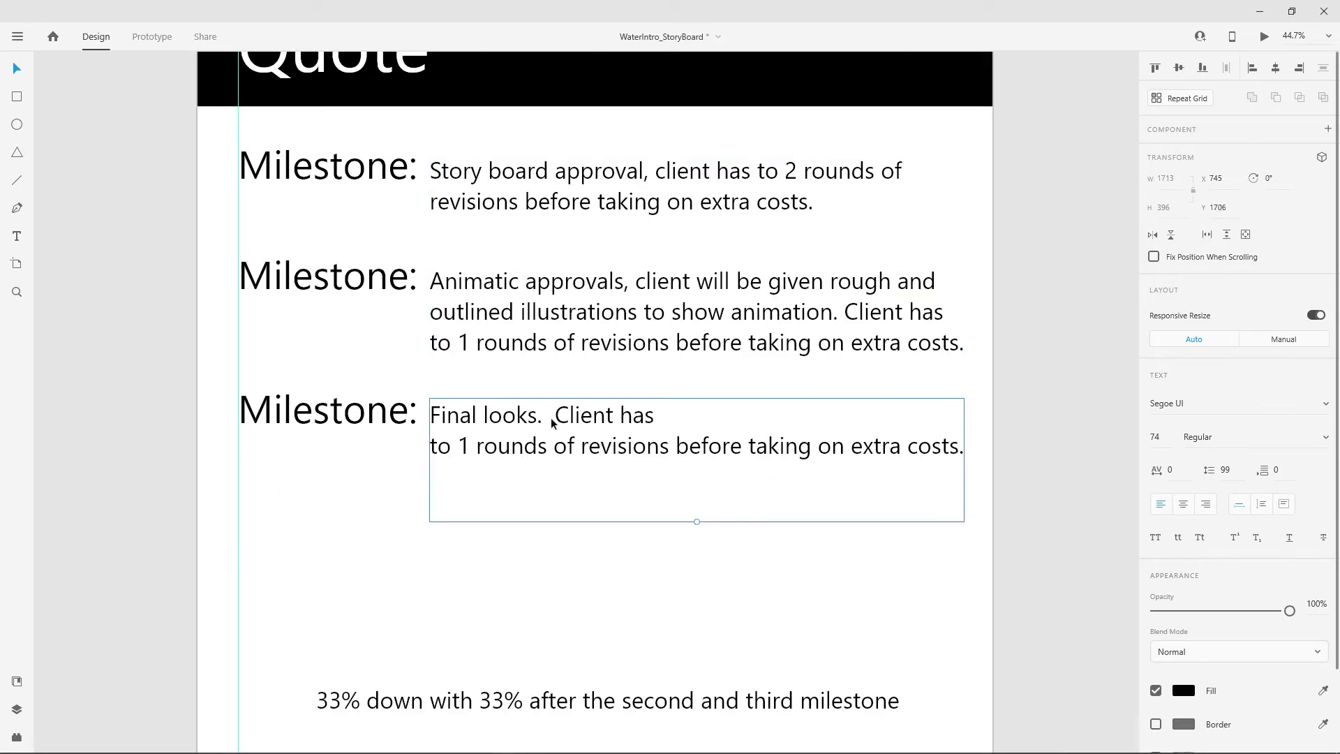
click(450, 561)
key(Tab)
key(Tab)
key(Tab)
click(556, 302)
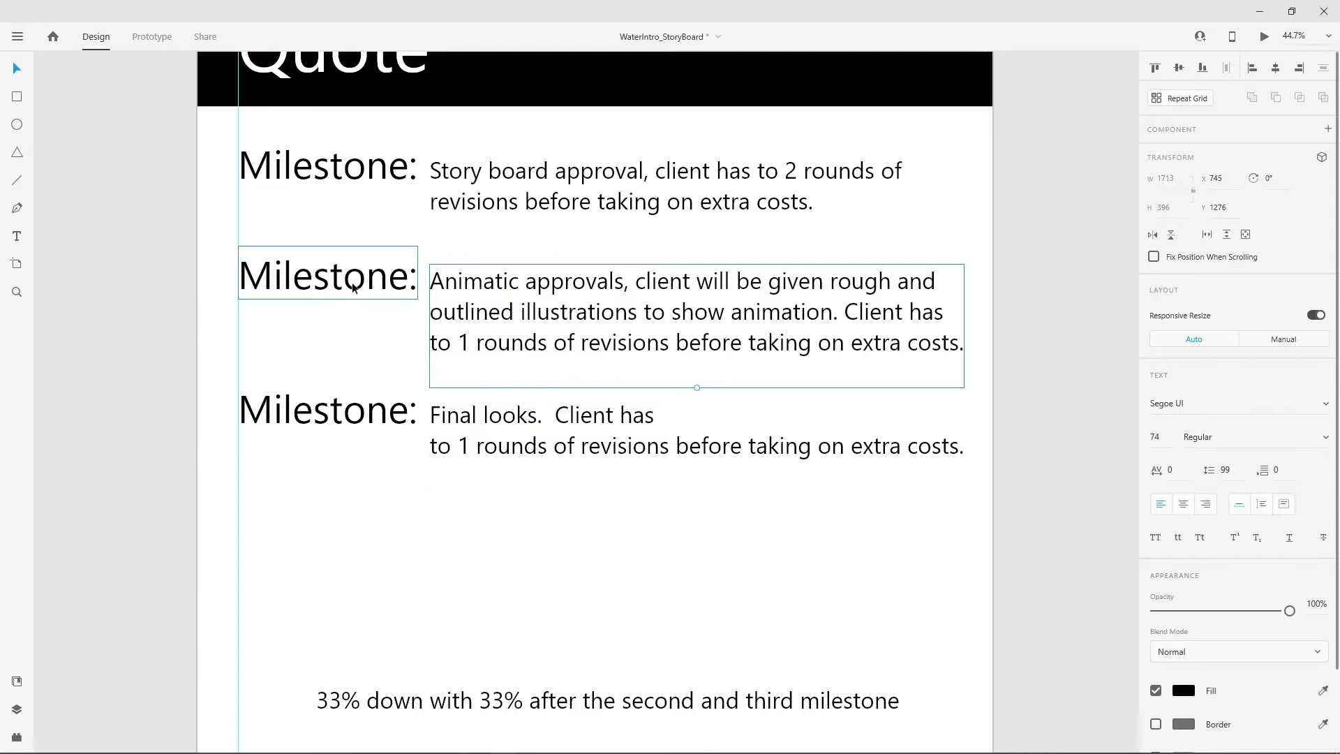
scroll(589, 727, down, 2)
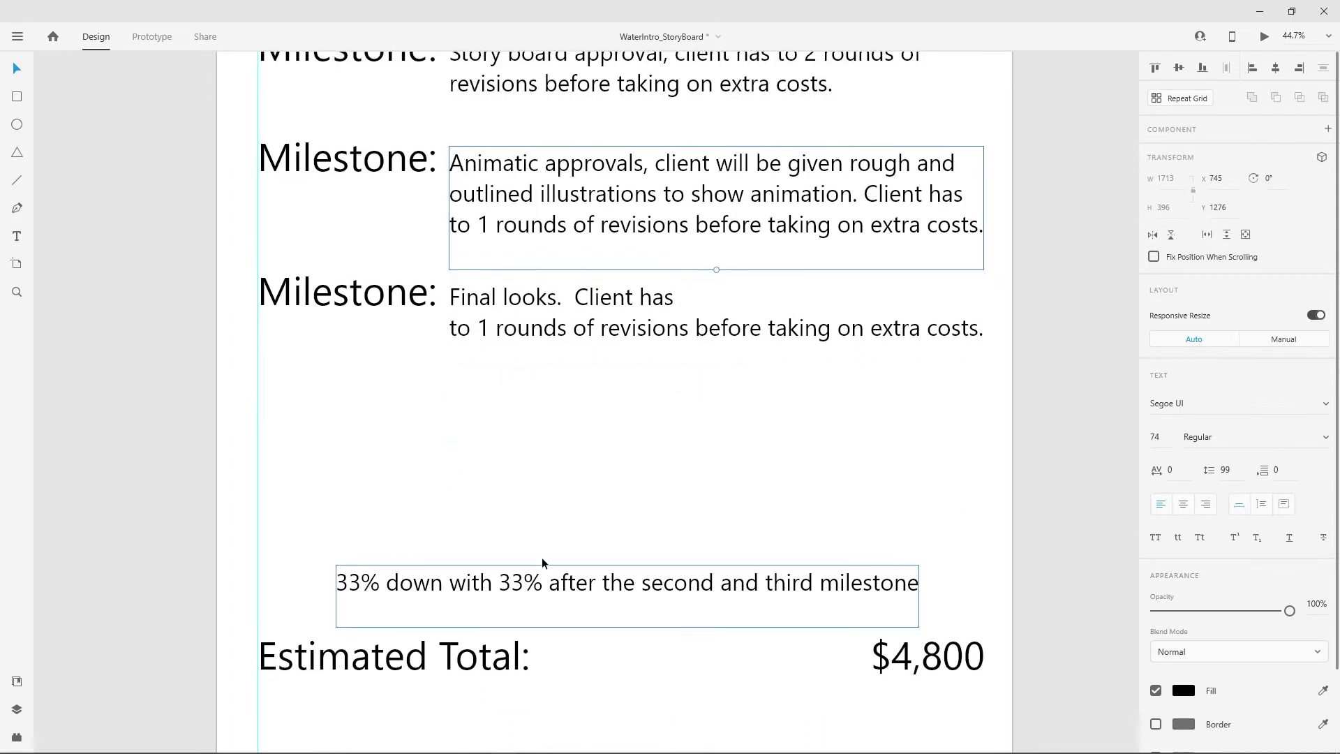
scroll(543, 562, up, 3)
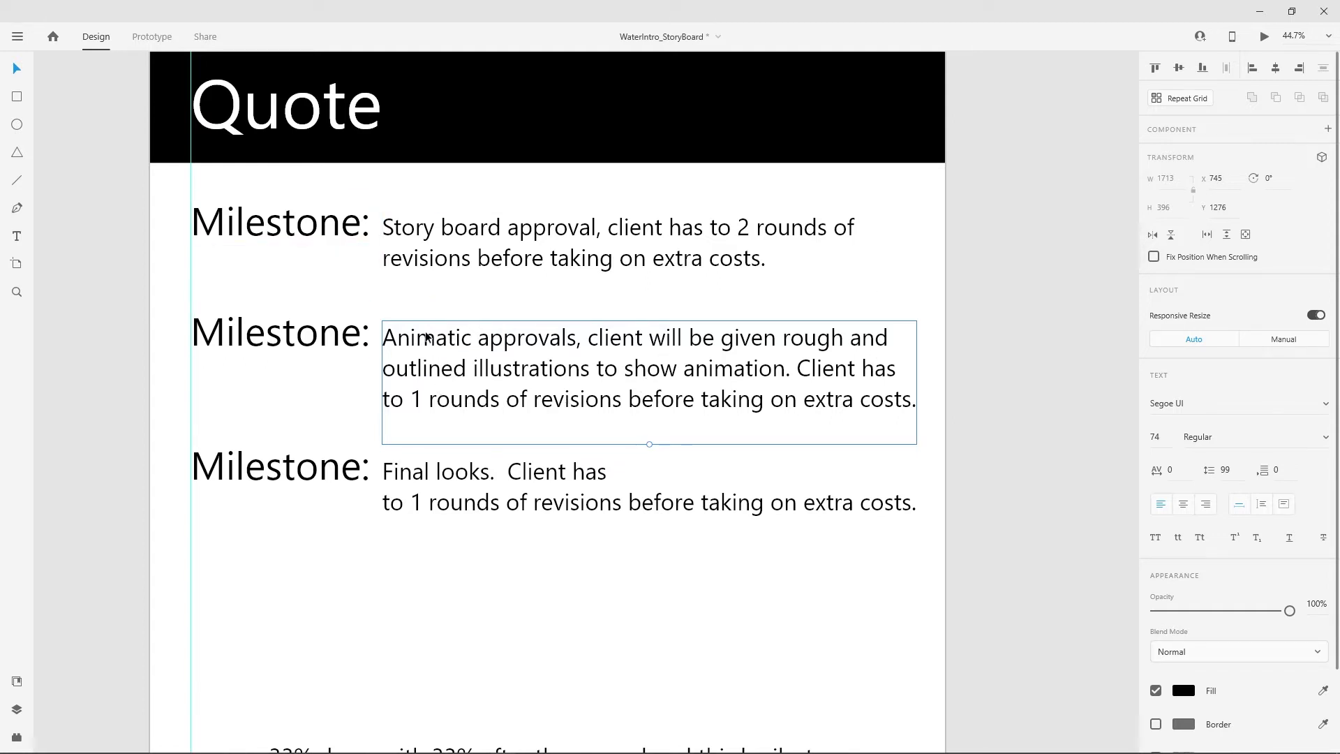
Go through the Story board, Animatic and Final looks descriptions again, bringing the Estimated Total into view.
click(494, 259)
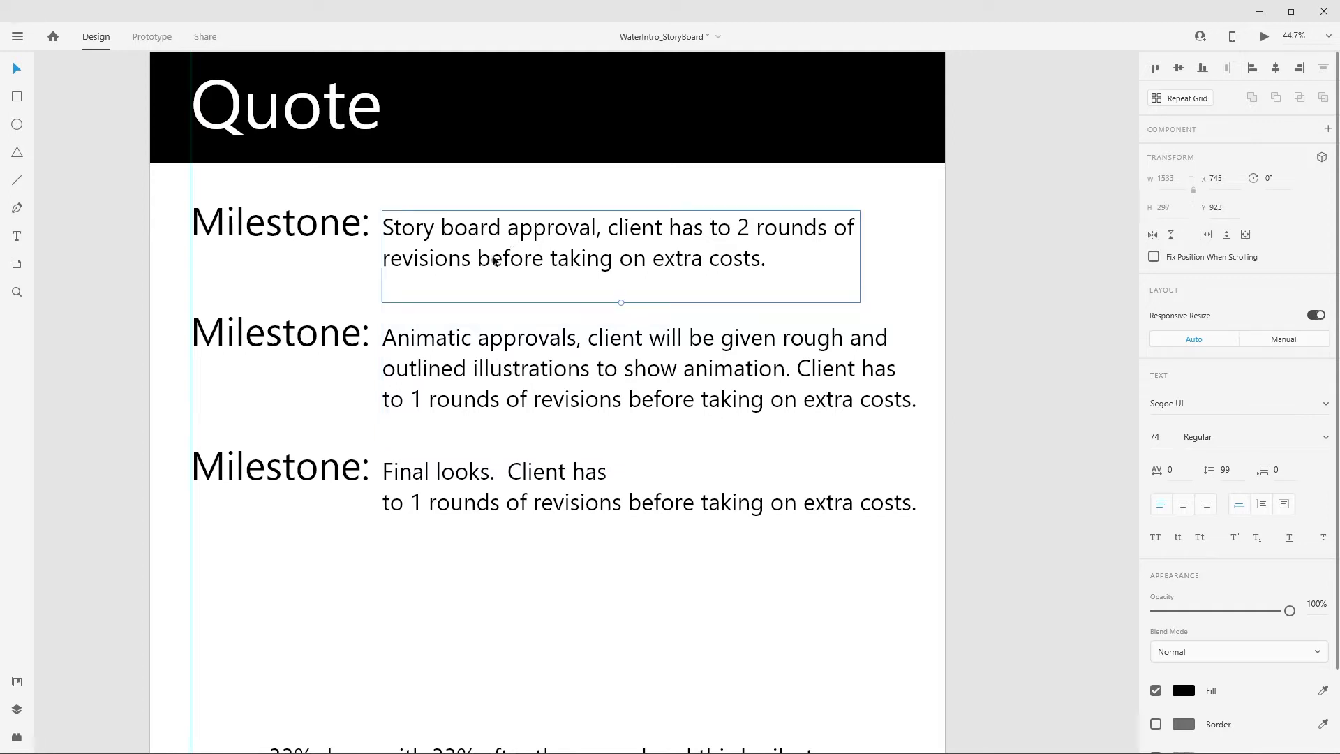
click(465, 377)
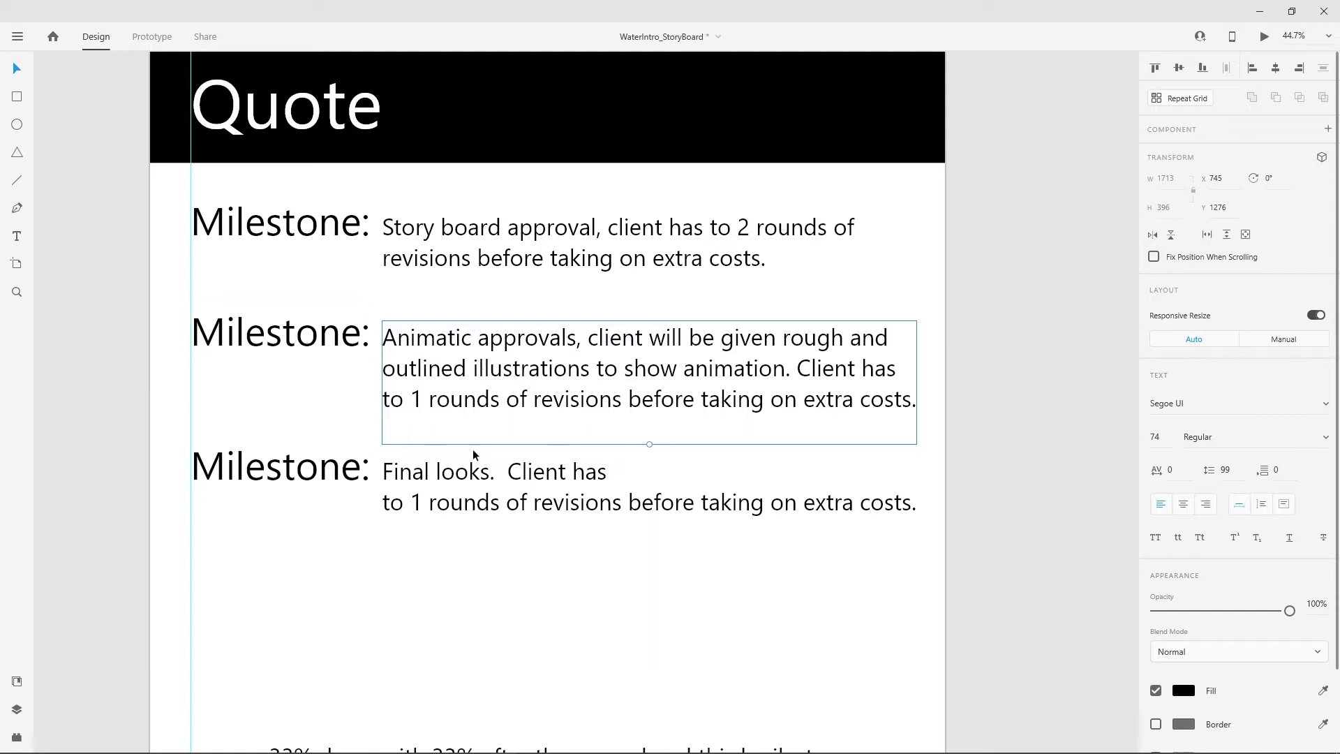
click(492, 522)
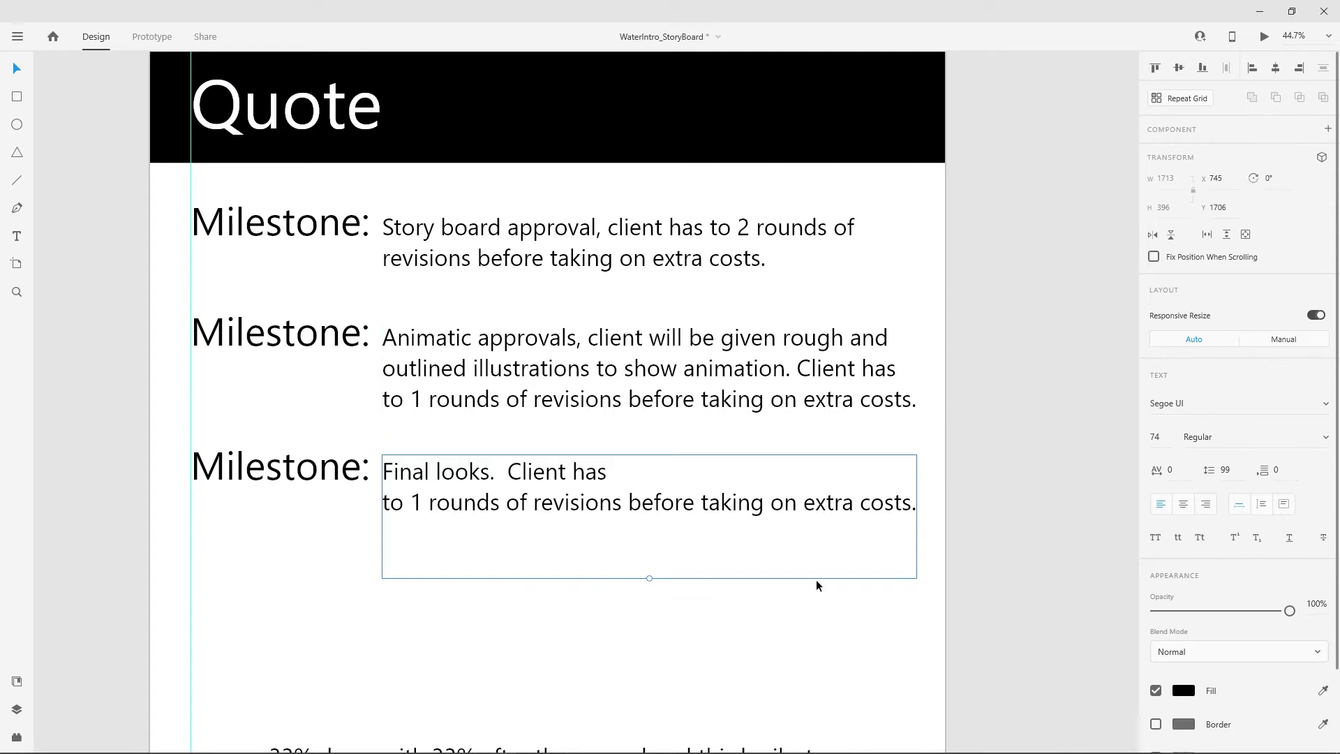
click(848, 643)
drag(868, 659, 810, 512)
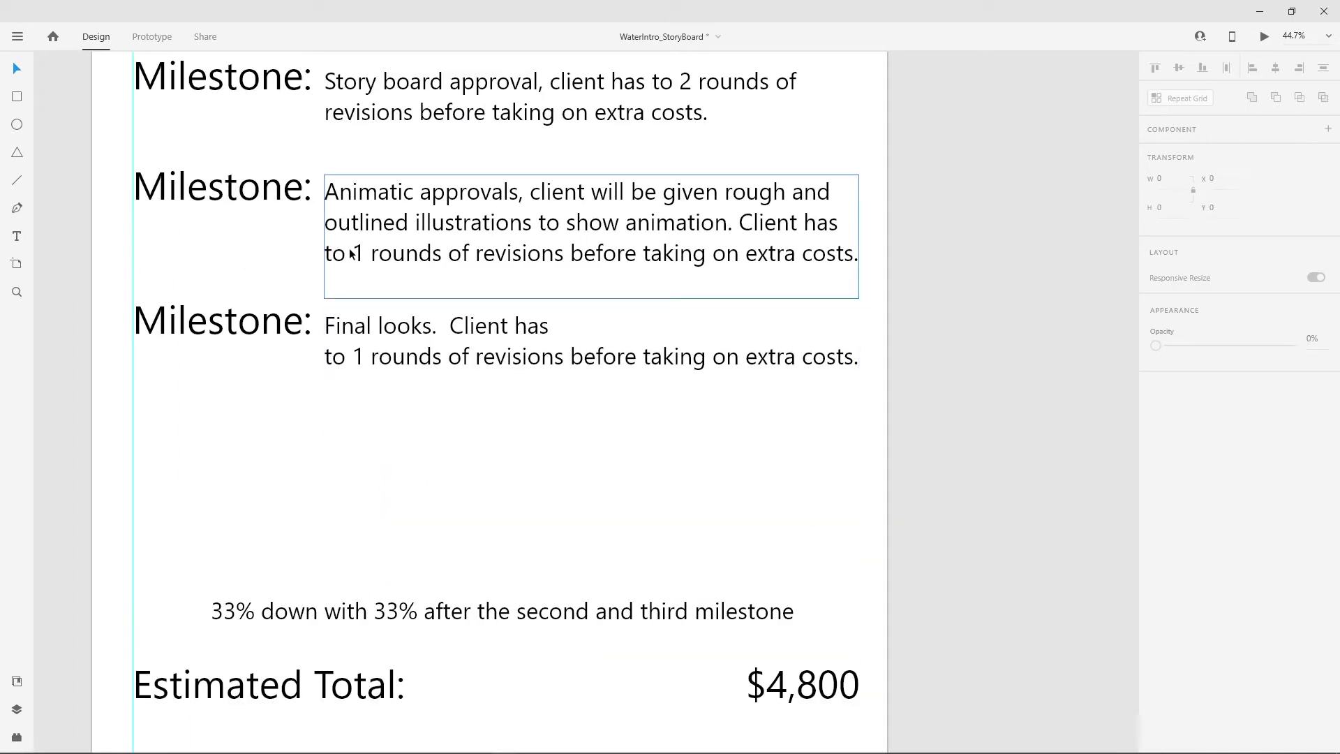
click(331, 213)
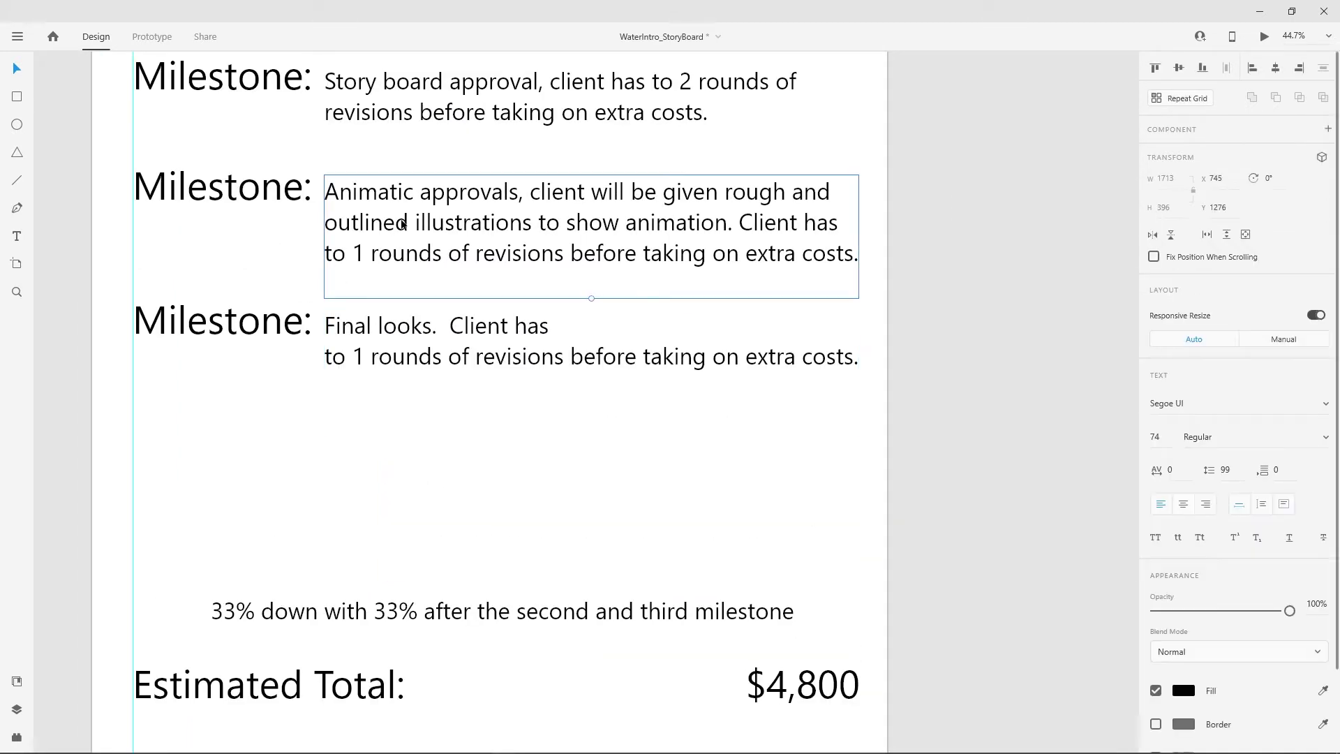
click(436, 316)
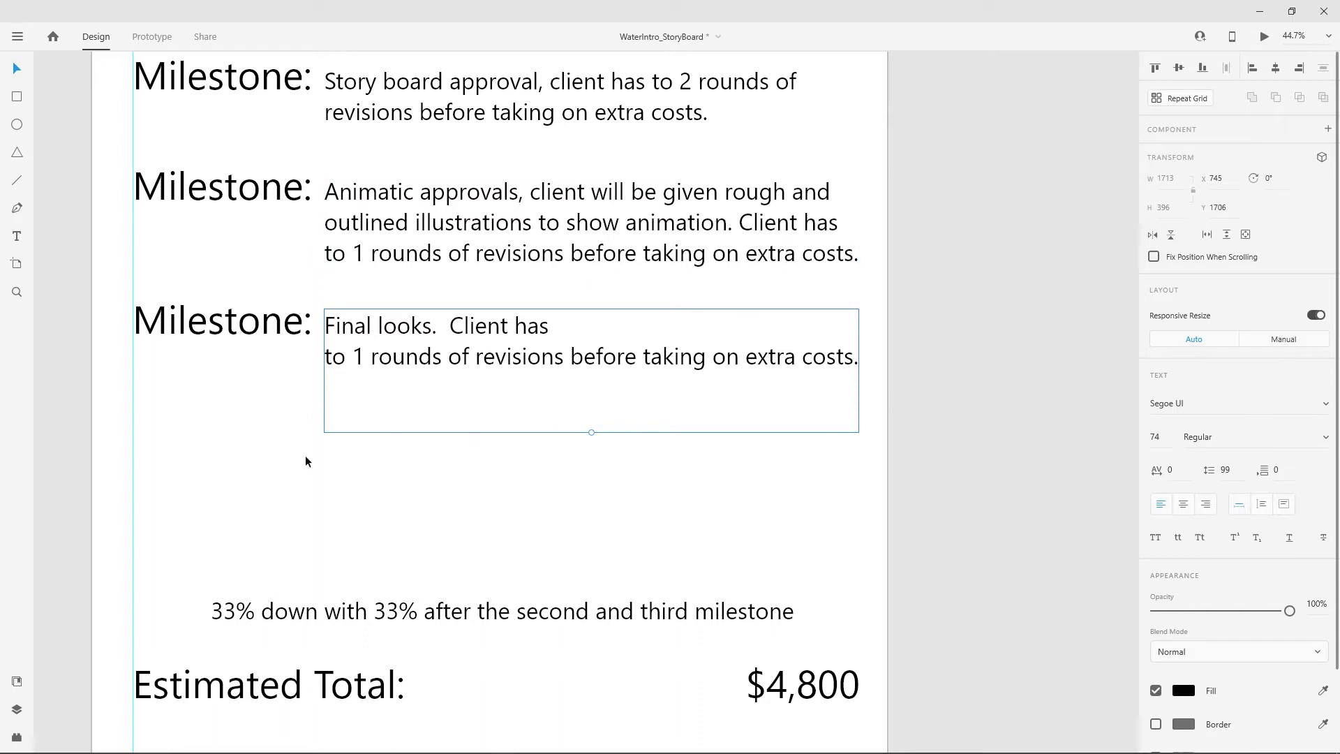
Check the $4,800 estimated total, then pan over to Artboard – 5 with the C.O.D.B. title.
scroll(823, 544, down, 5)
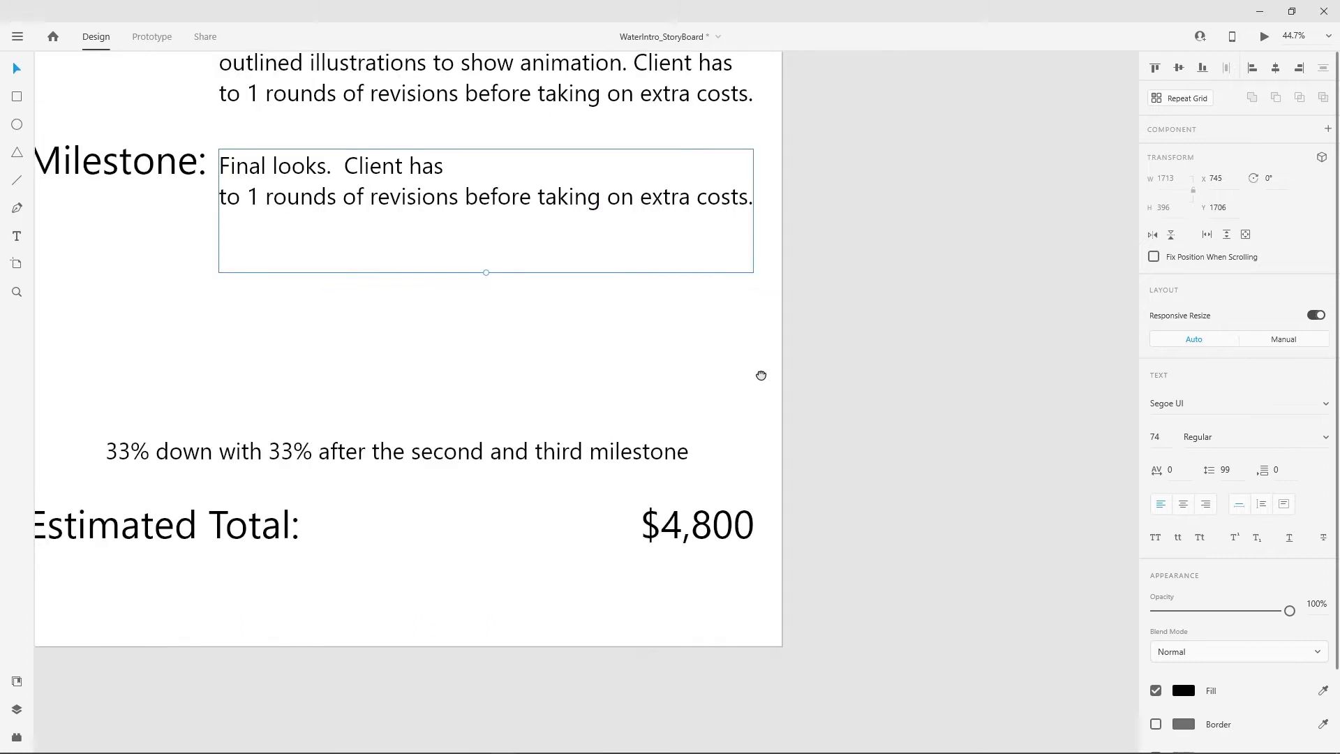
click(777, 444)
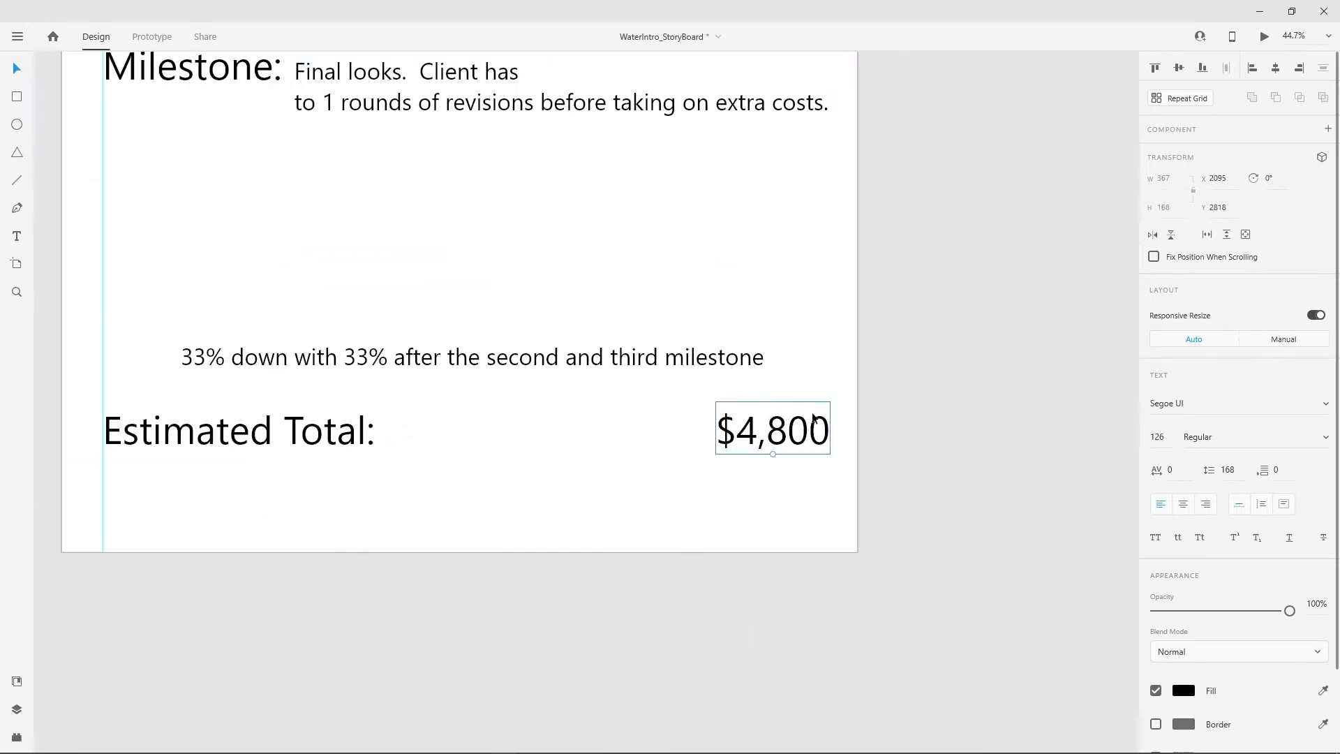
drag(803, 398, 727, 285)
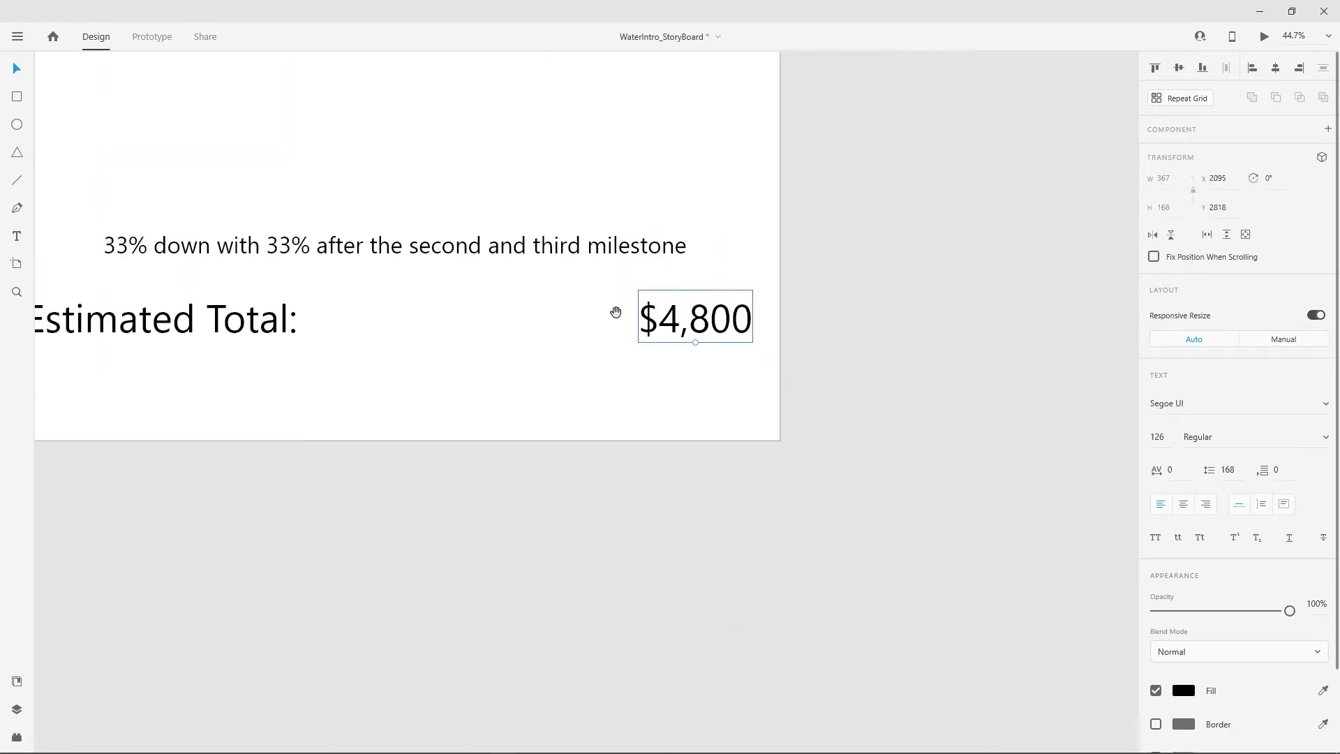
drag(856, 332, 380, 434)
scroll(718, 383, right, 14)
scroll(719, 383, up, 17)
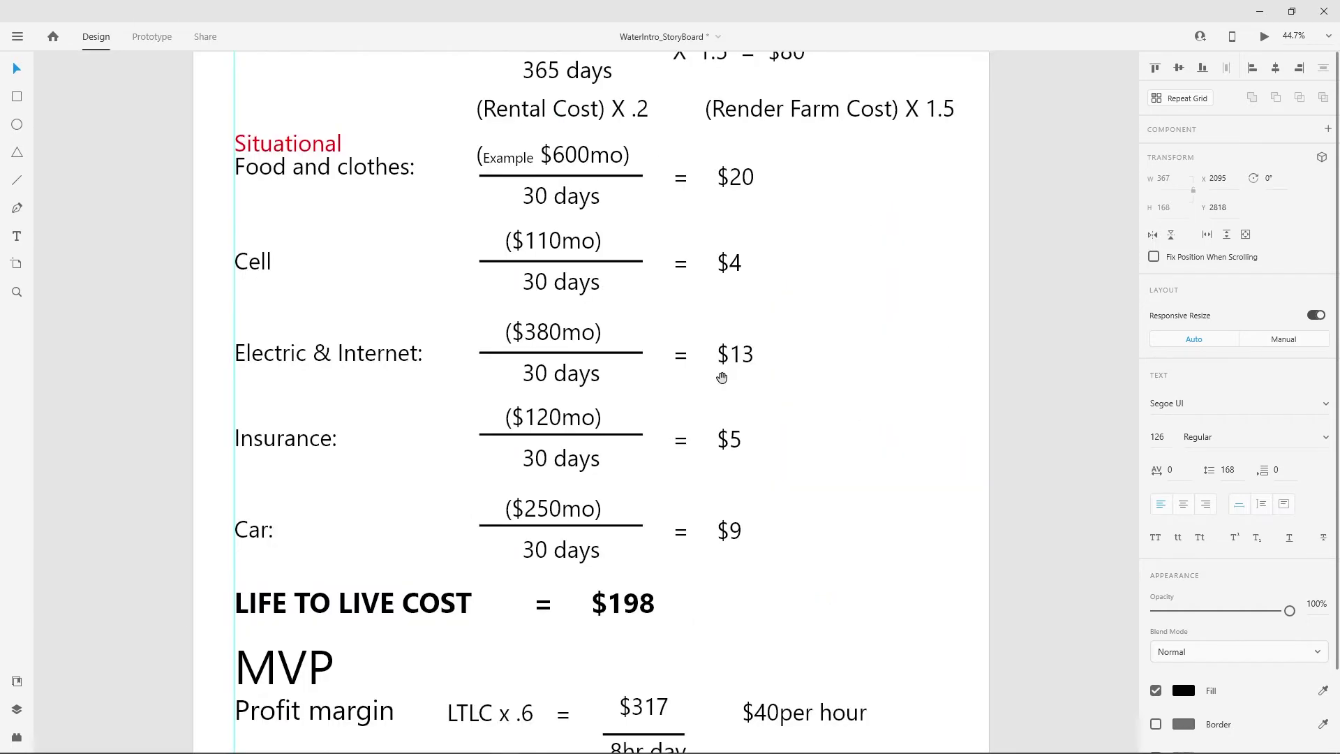
scroll(551, 509, up, 3)
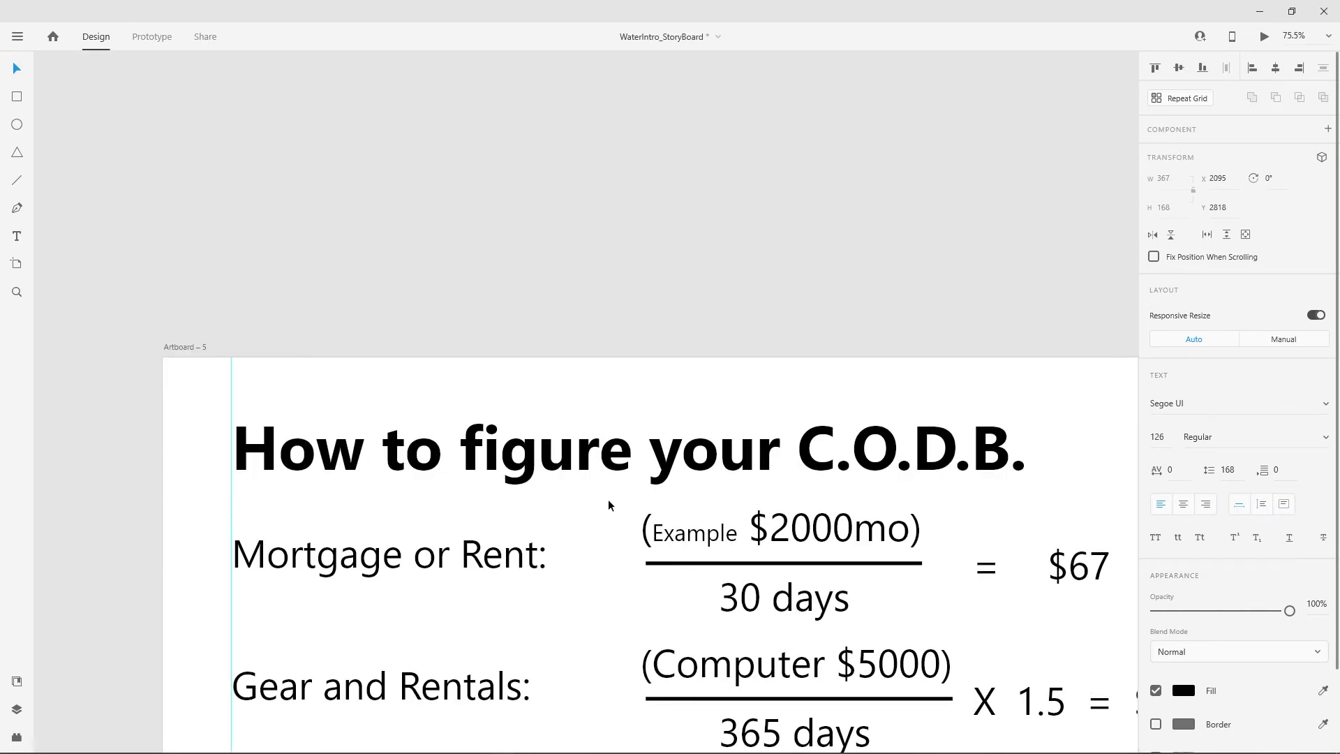
click(563, 464)
drag(562, 463, 569, 425)
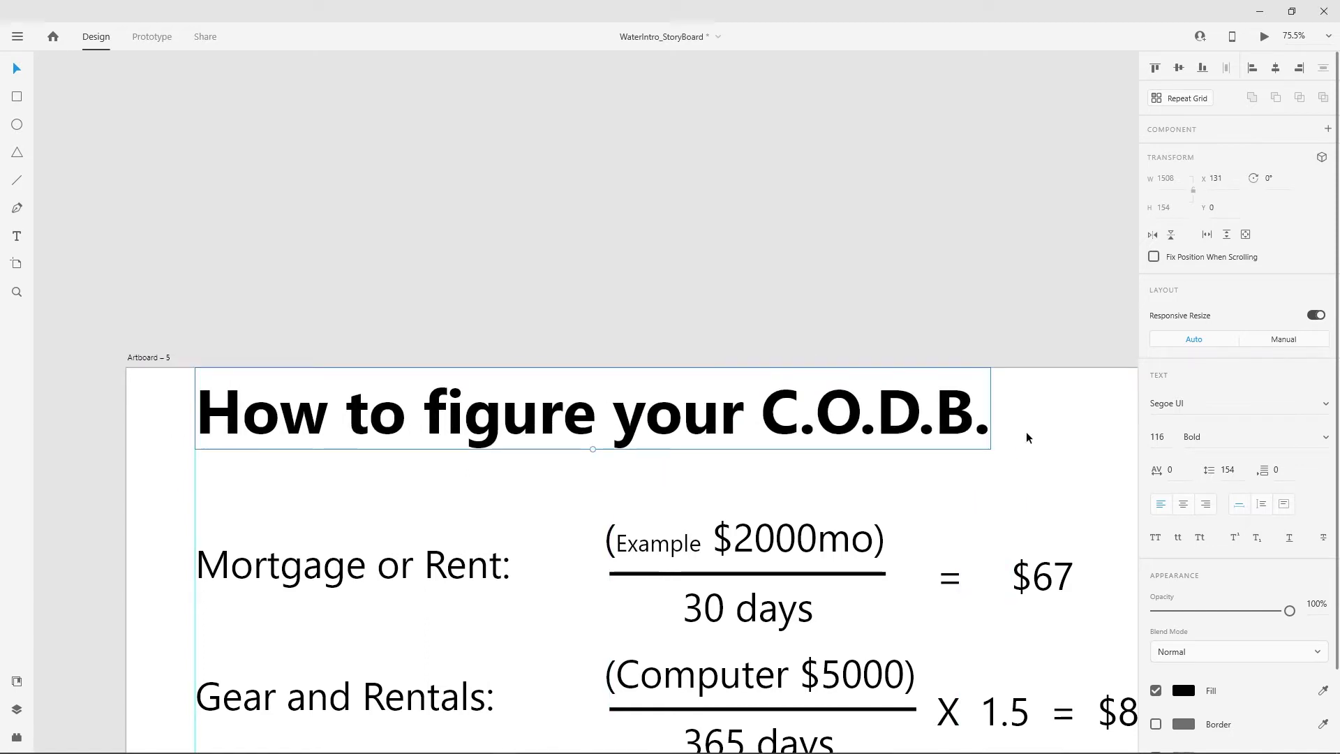
scroll(1013, 512, down, 5)
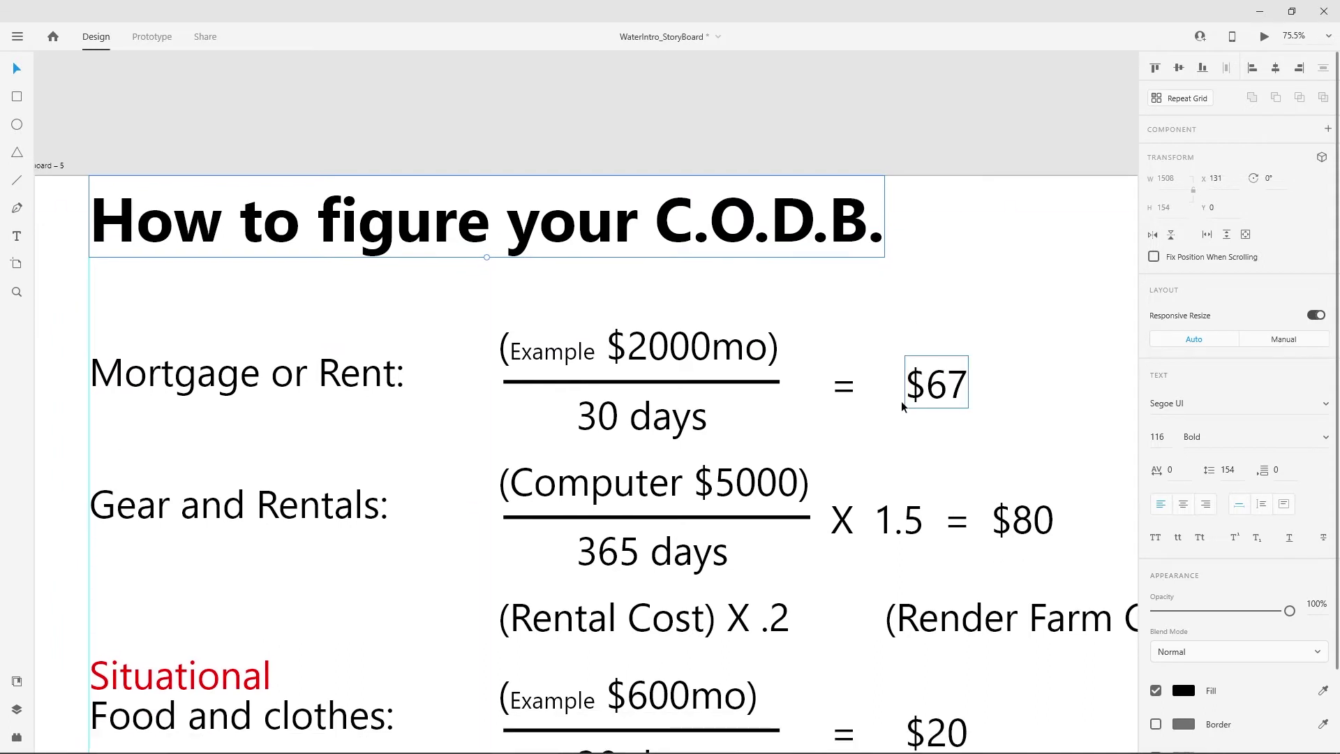
scroll(808, 331, up, 1)
scroll(802, 328, down, 5)
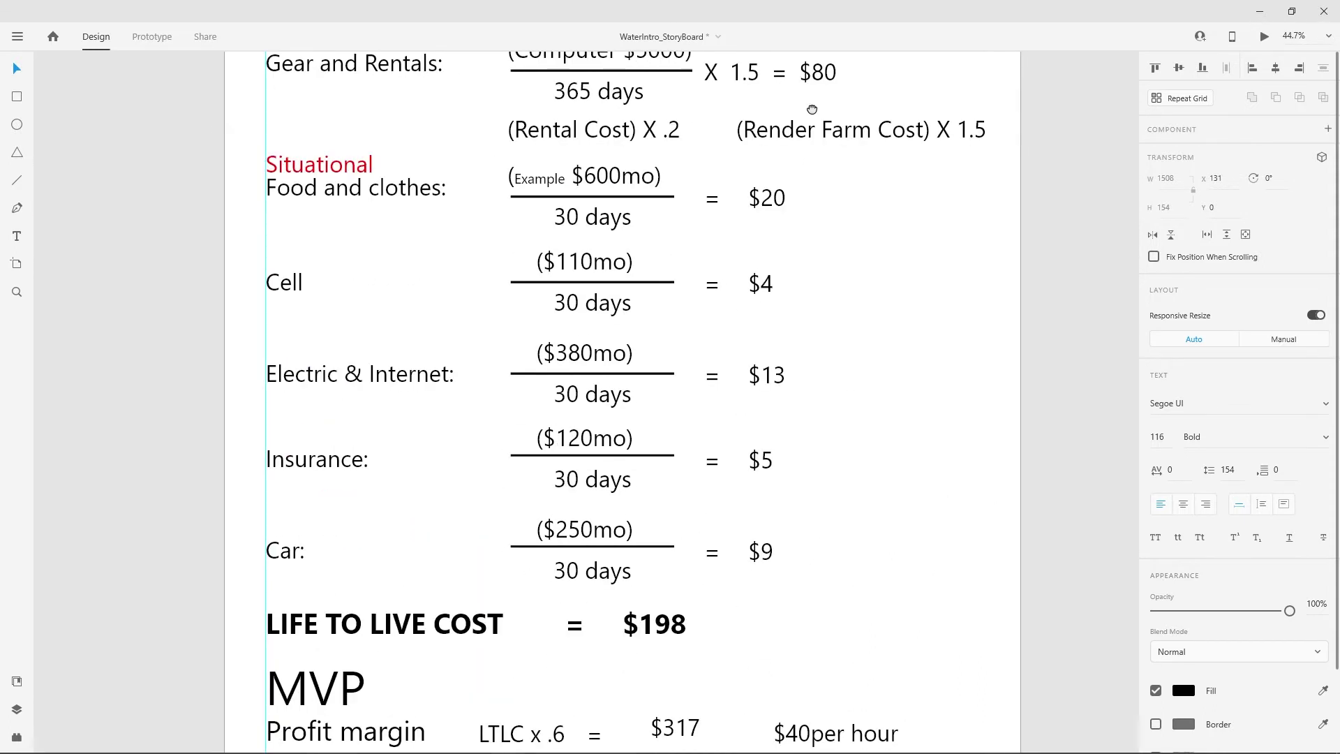
scroll(787, 300, up, 4)
scroll(786, 301, up, 3)
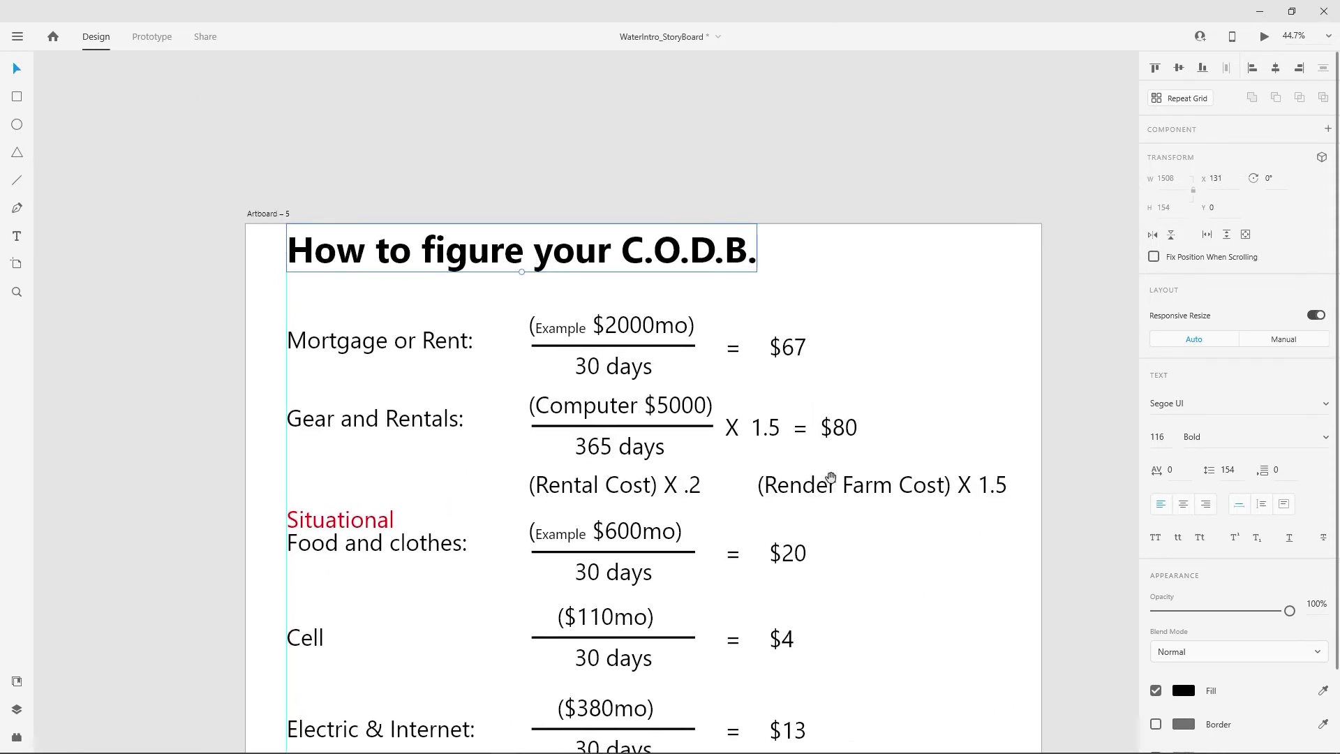
scroll(664, 284, up, 2)
click(639, 313)
click(590, 362)
click(830, 345)
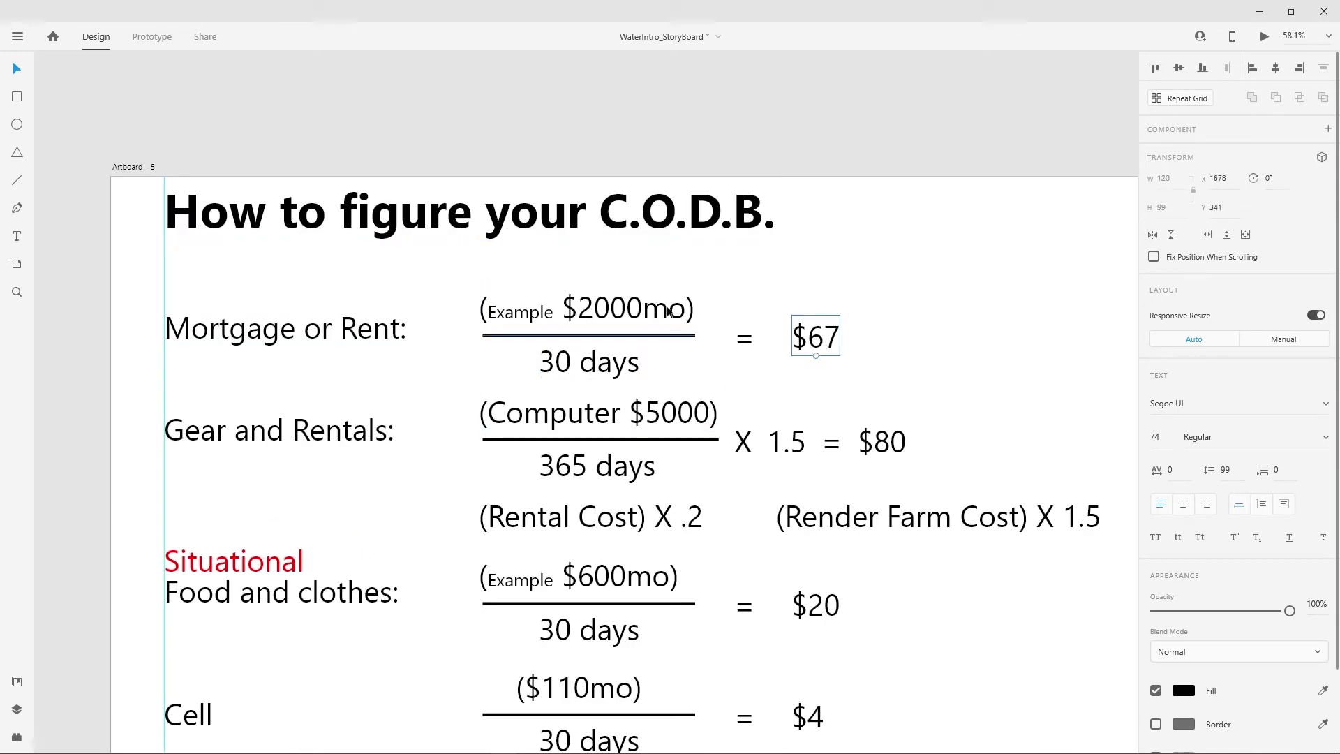
click(972, 395)
scroll(936, 222, down, 3)
scroll(936, 221, right, 1)
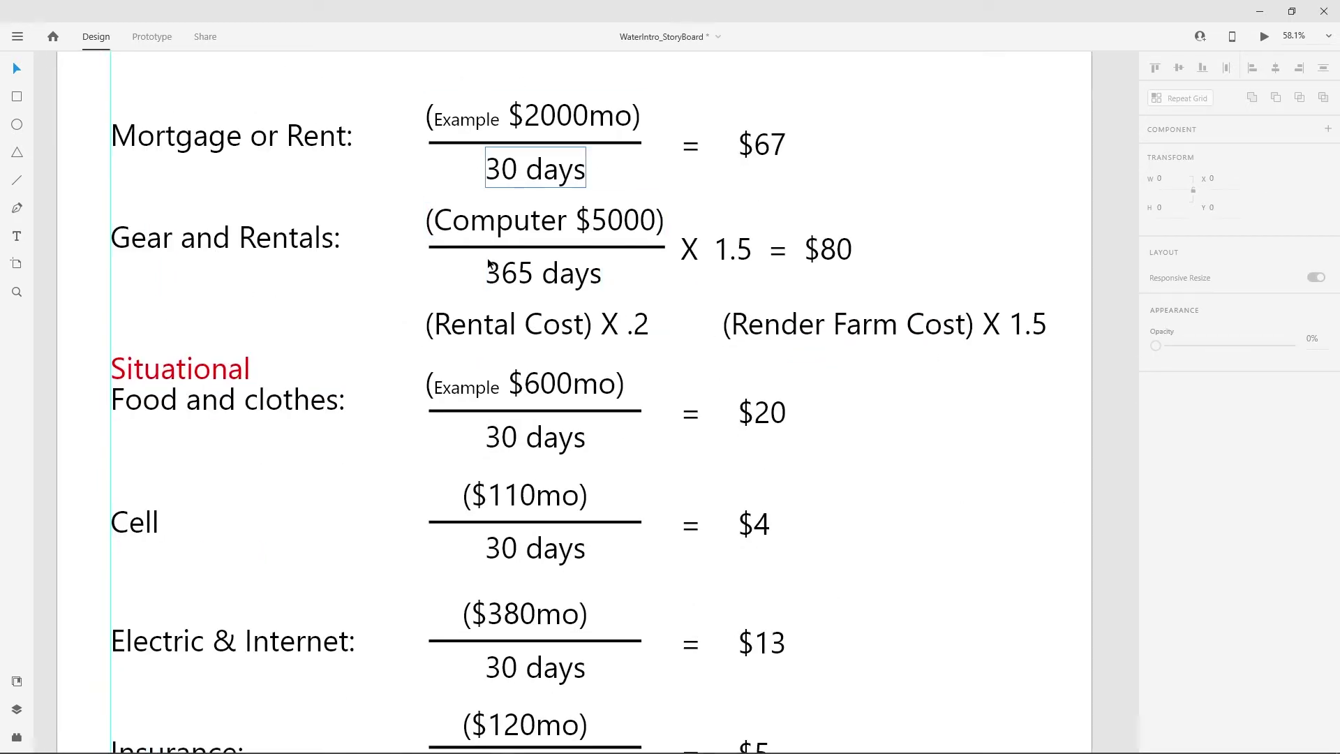
click(581, 222)
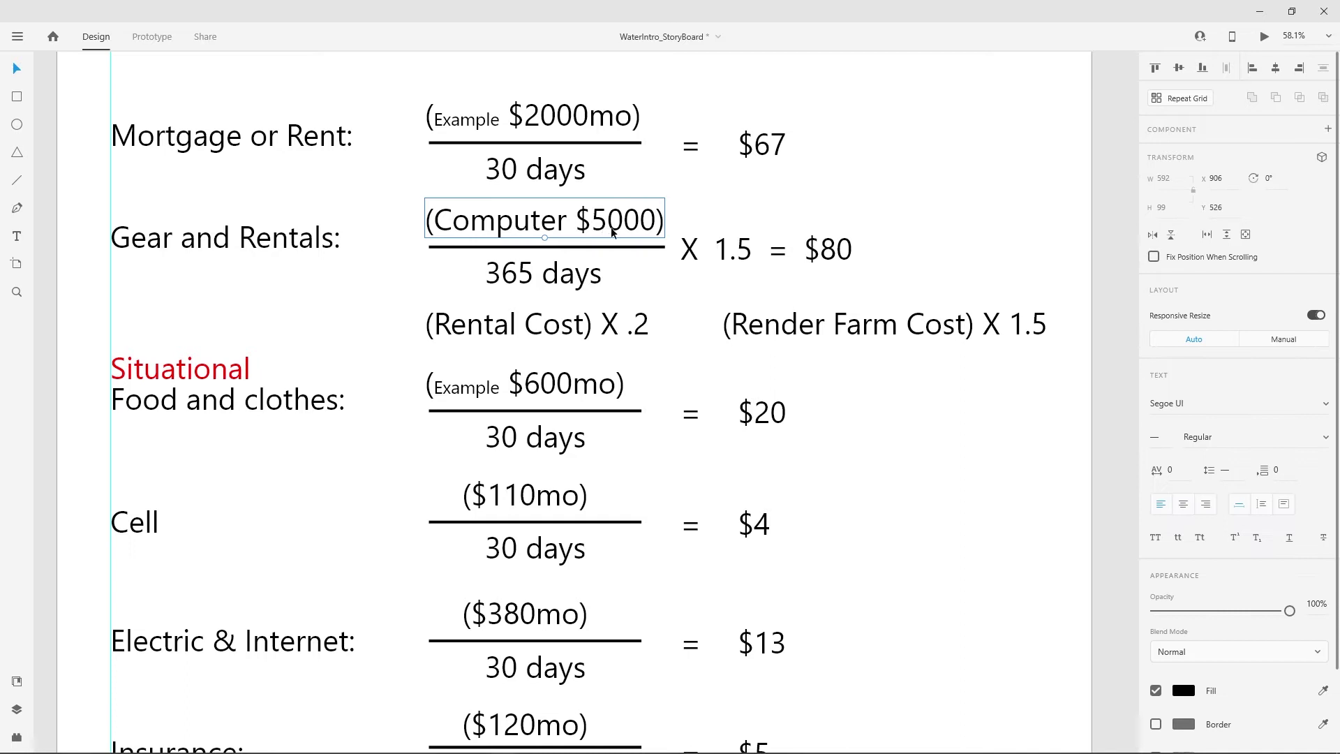
click(543, 275)
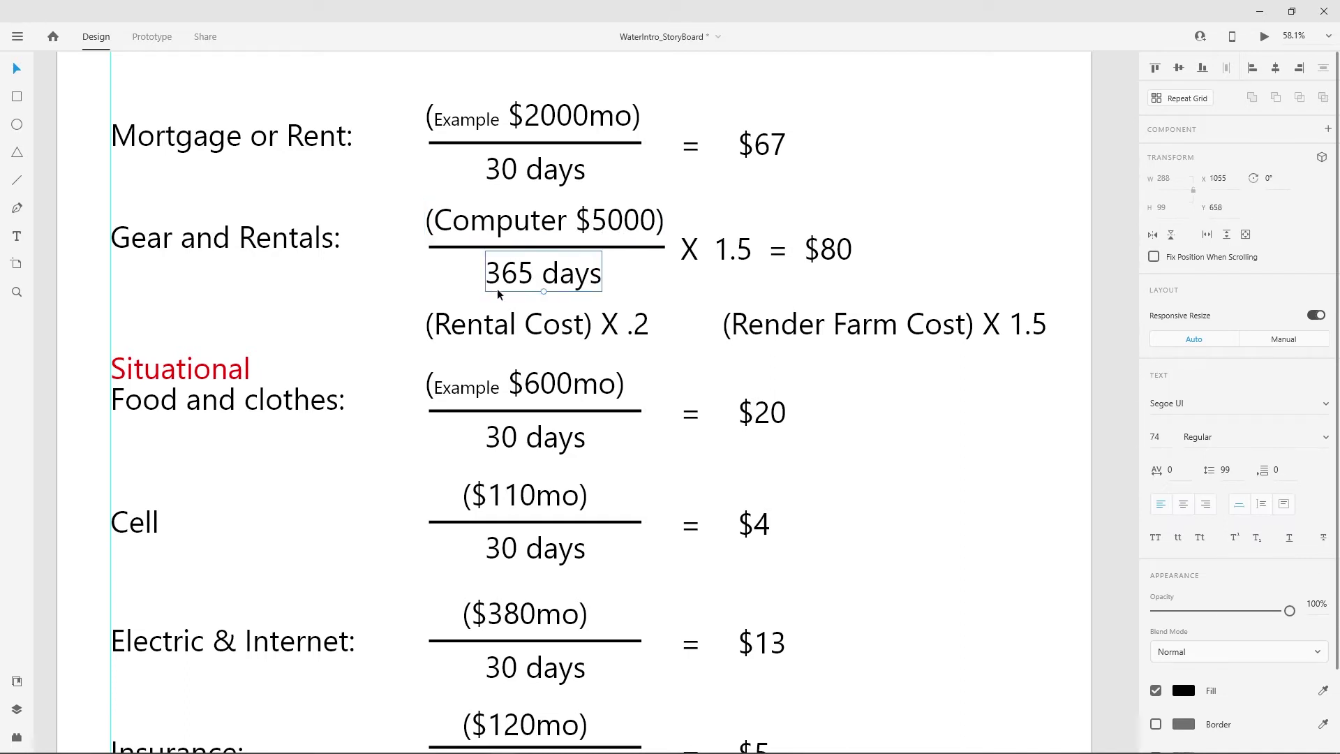
key(shift+Tab)
click(732, 261)
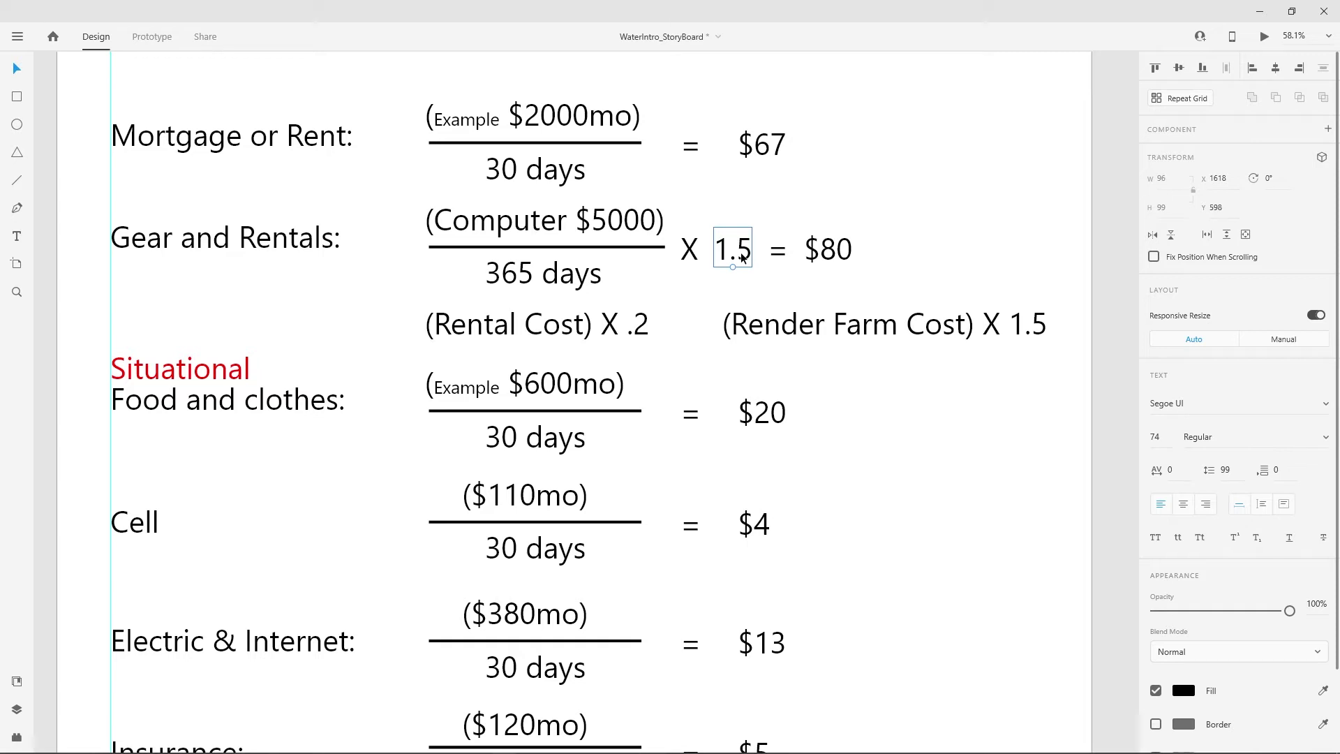
click(823, 255)
scroll(900, 432, down, 1)
scroll(893, 454, up, 2)
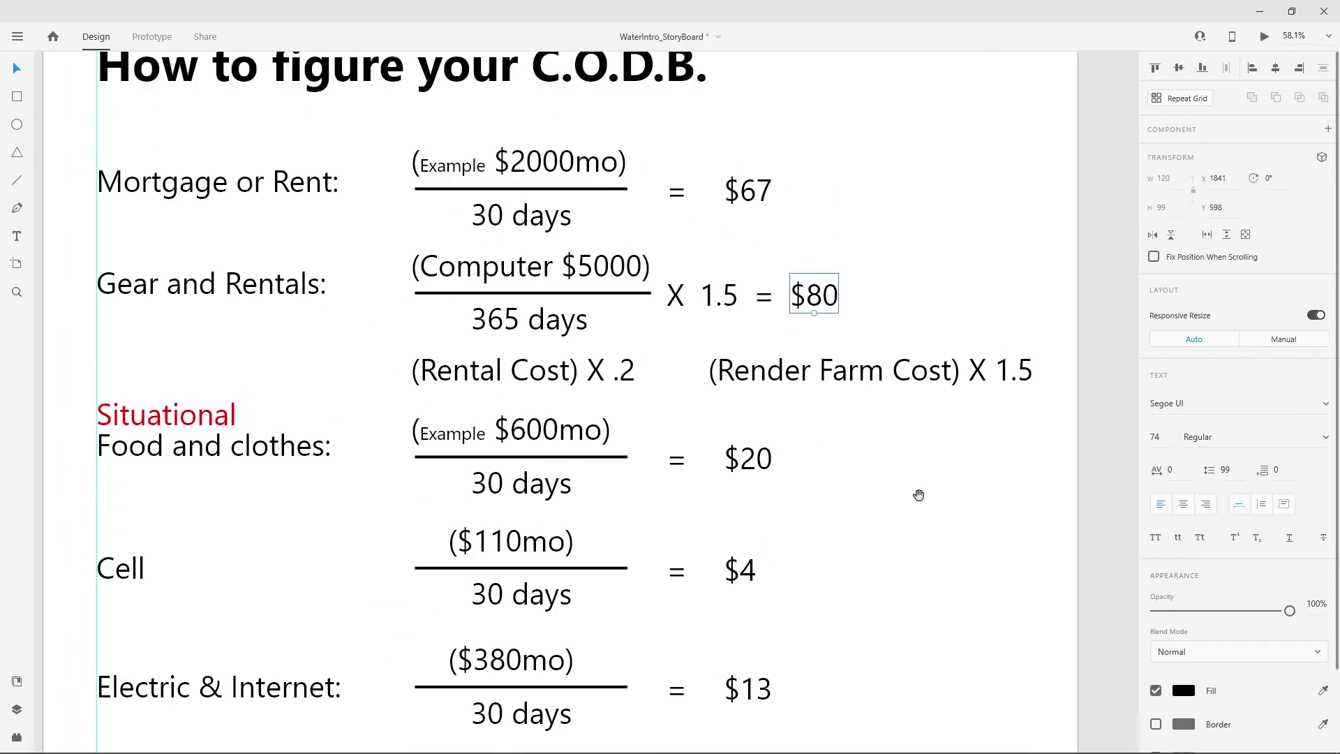
scroll(579, 412, up, 3)
click(524, 368)
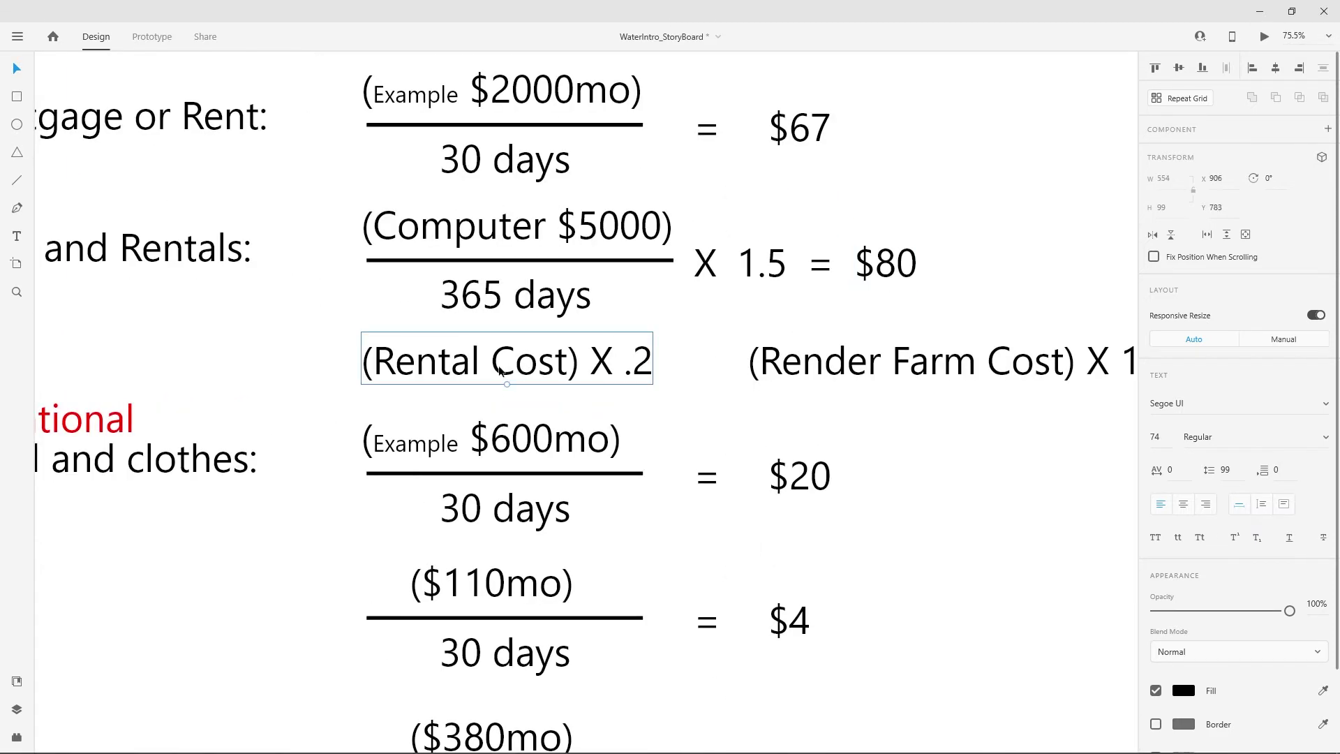
click(676, 367)
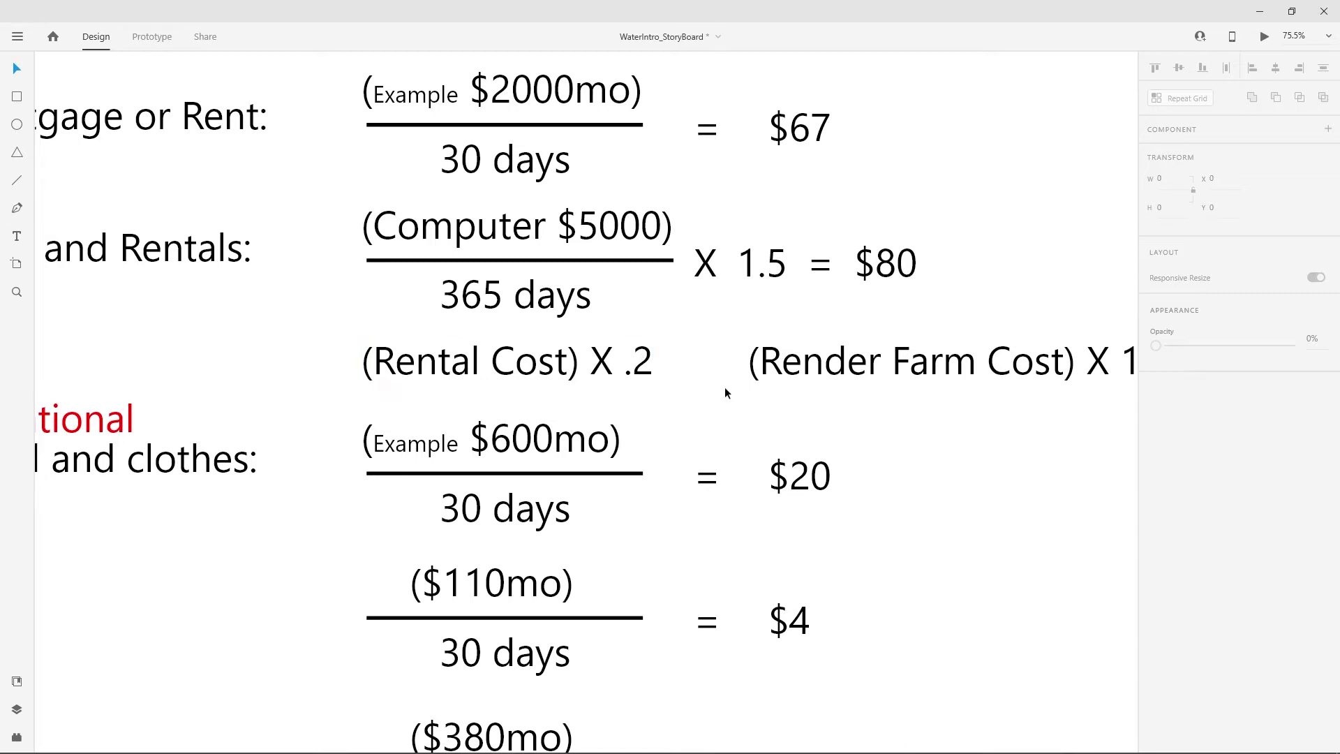
click(928, 393)
scroll(1054, 422, right, 5)
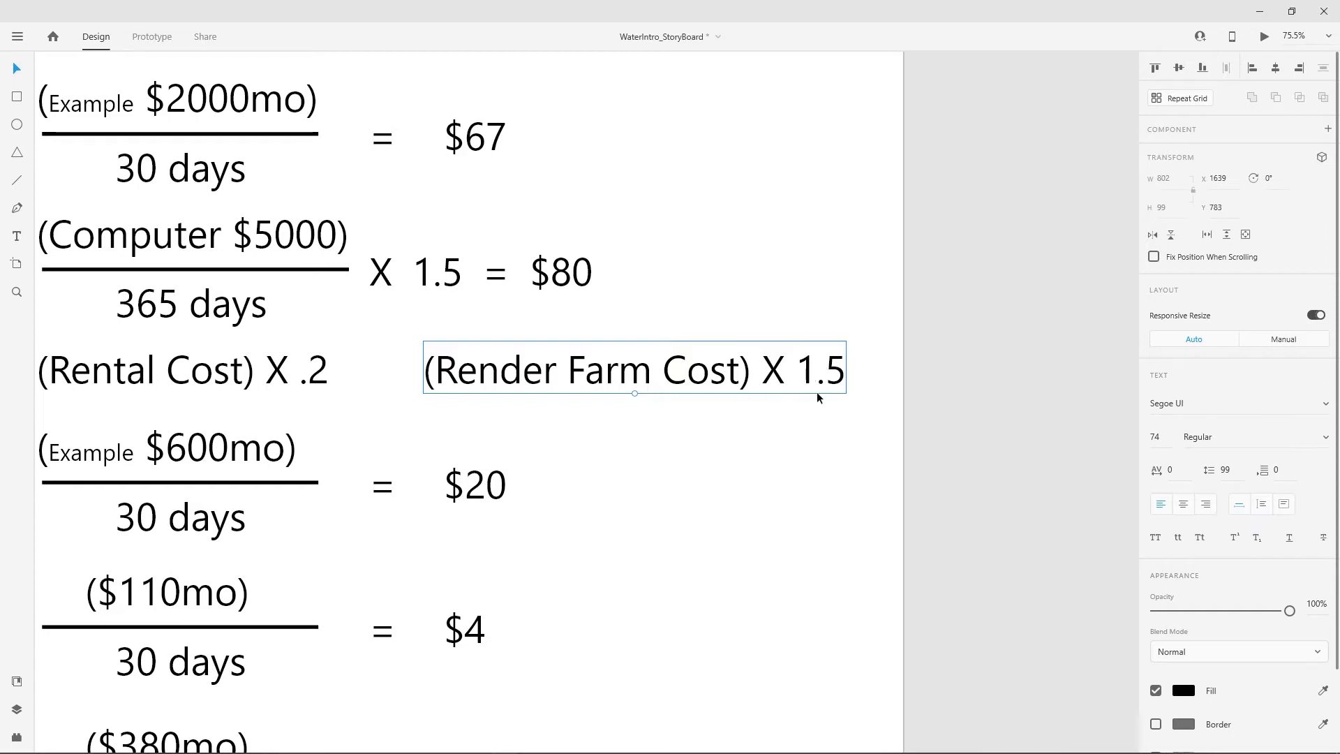
click(574, 436)
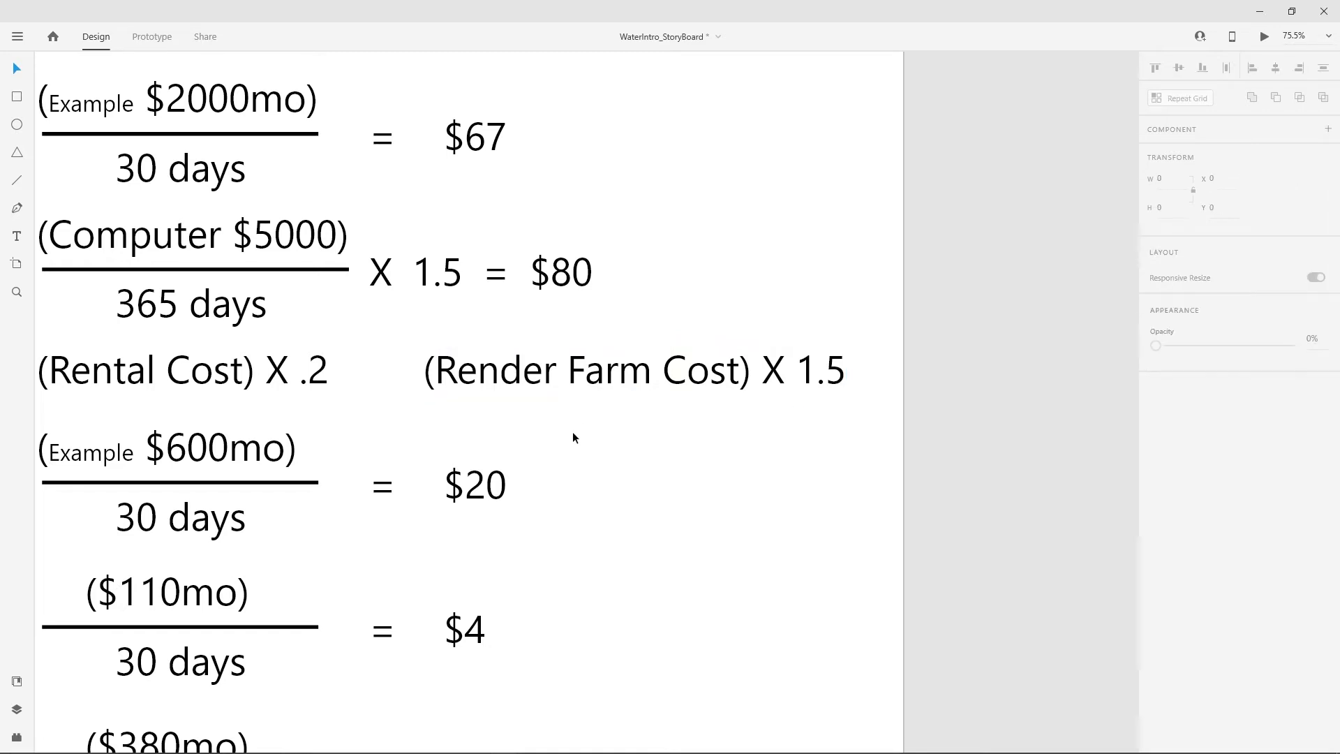
scroll(583, 469, left, 5)
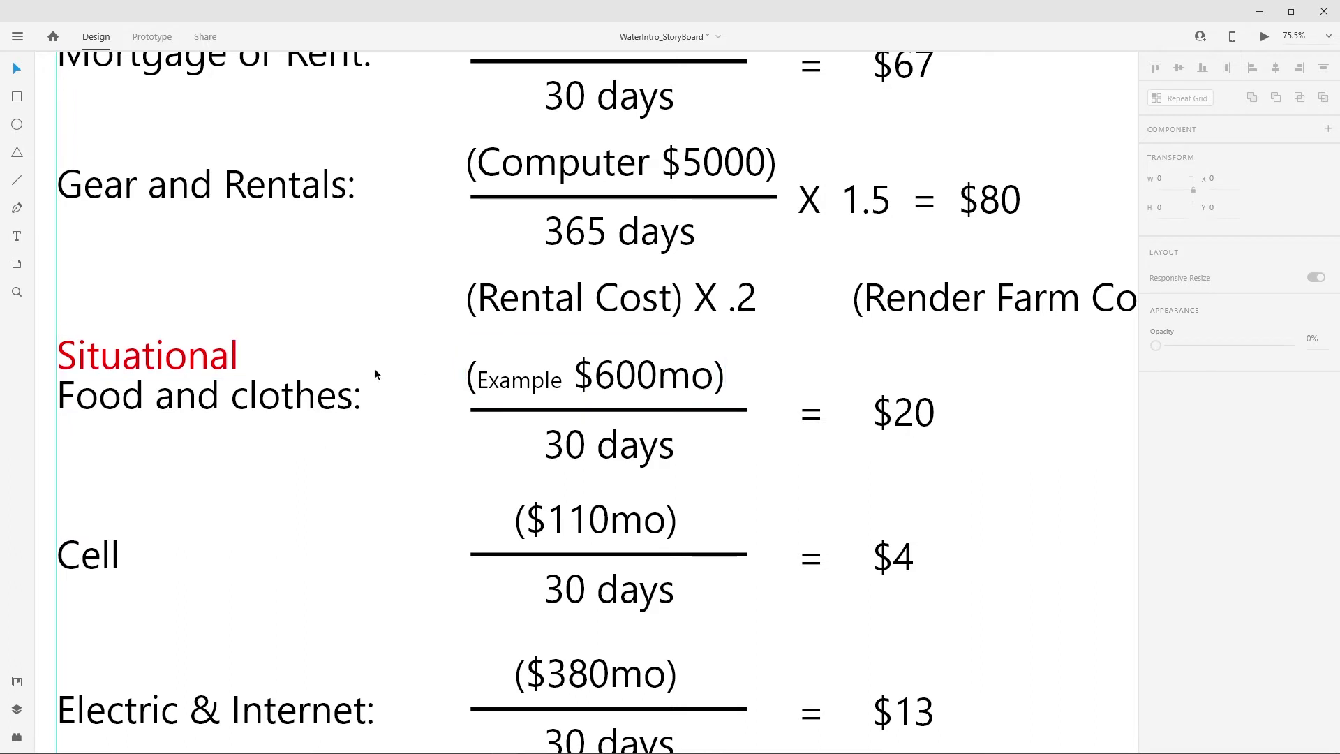
click(631, 401)
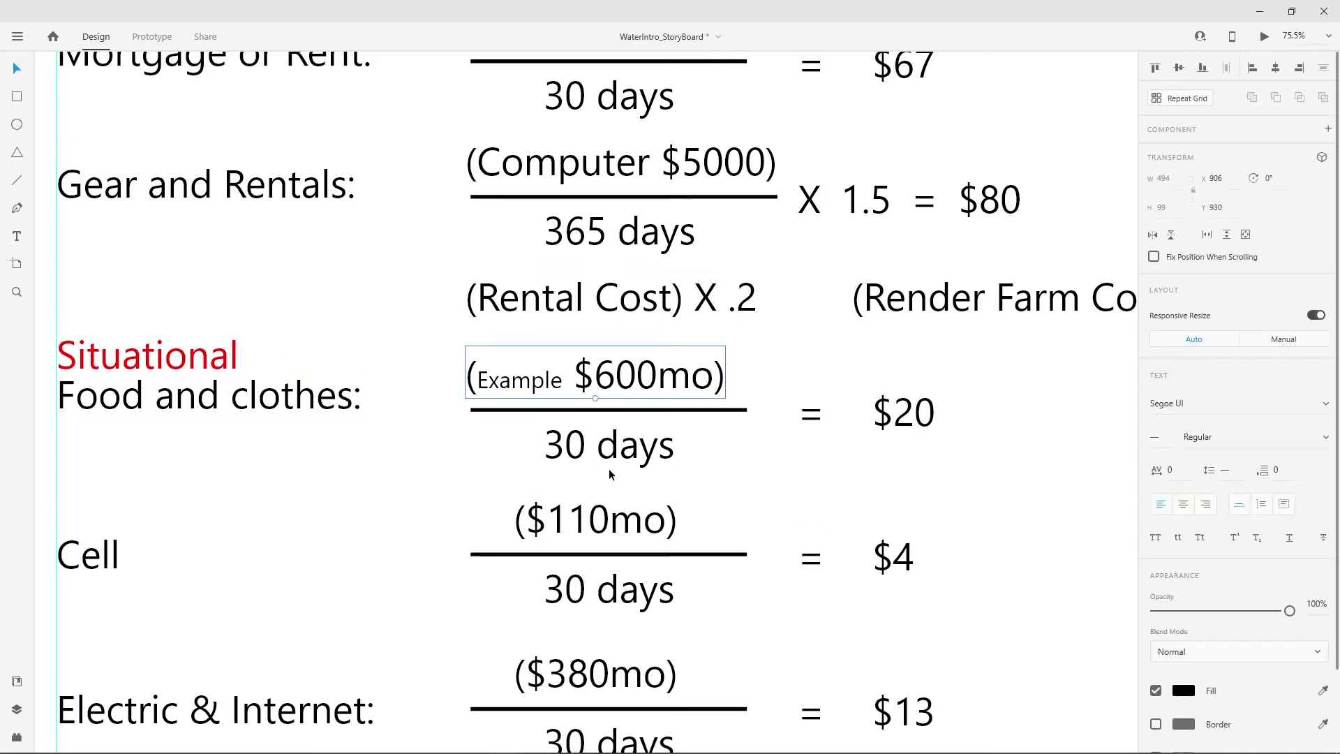
click(907, 419)
click(757, 592)
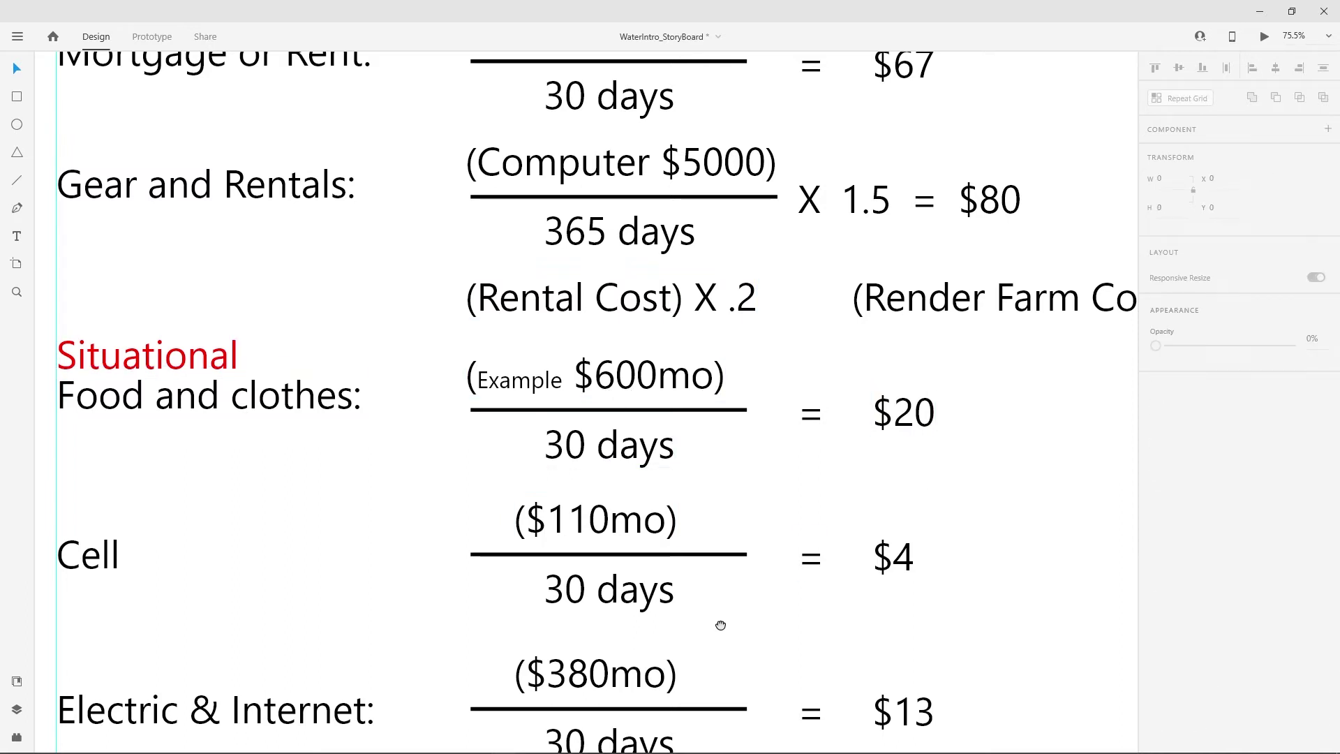
scroll(721, 626, down, 3)
scroll(927, 374, down, 3)
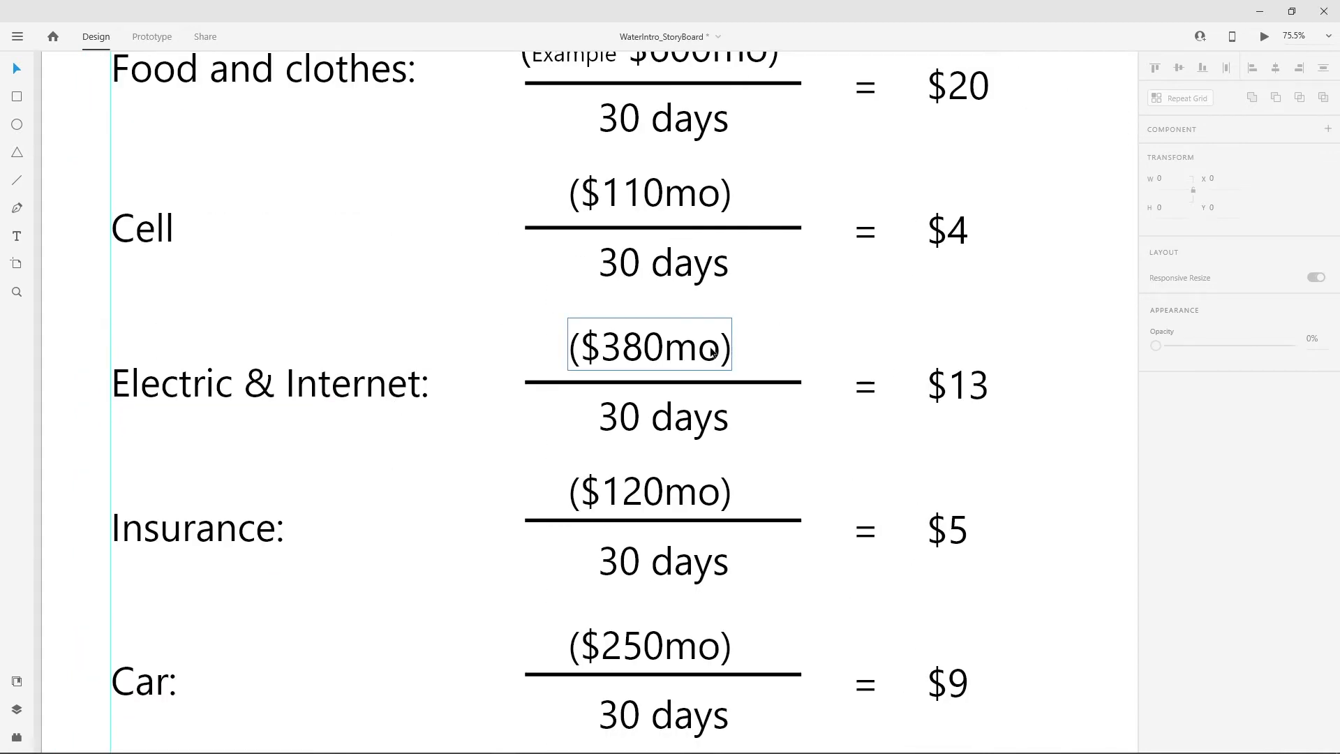
click(976, 392)
scroll(857, 474, down, 3)
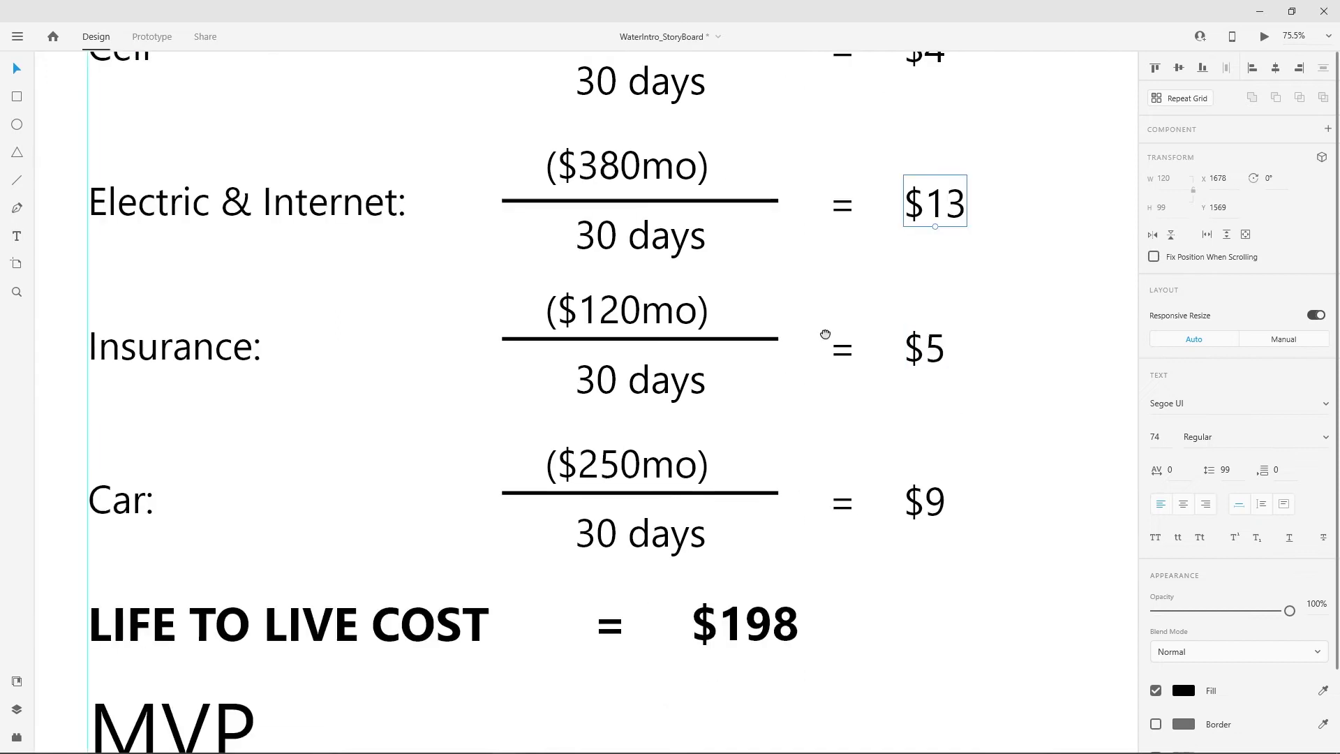
click(118, 509)
click(939, 512)
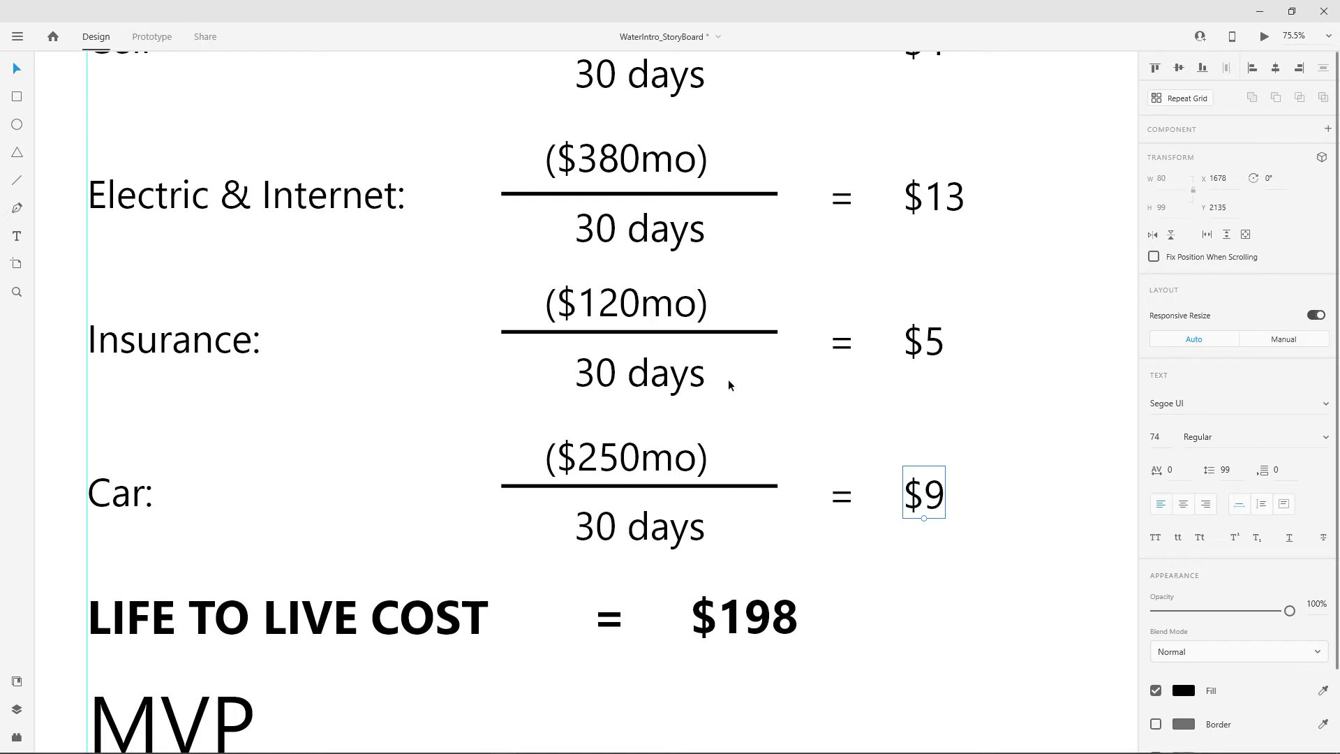
double_click(591, 462)
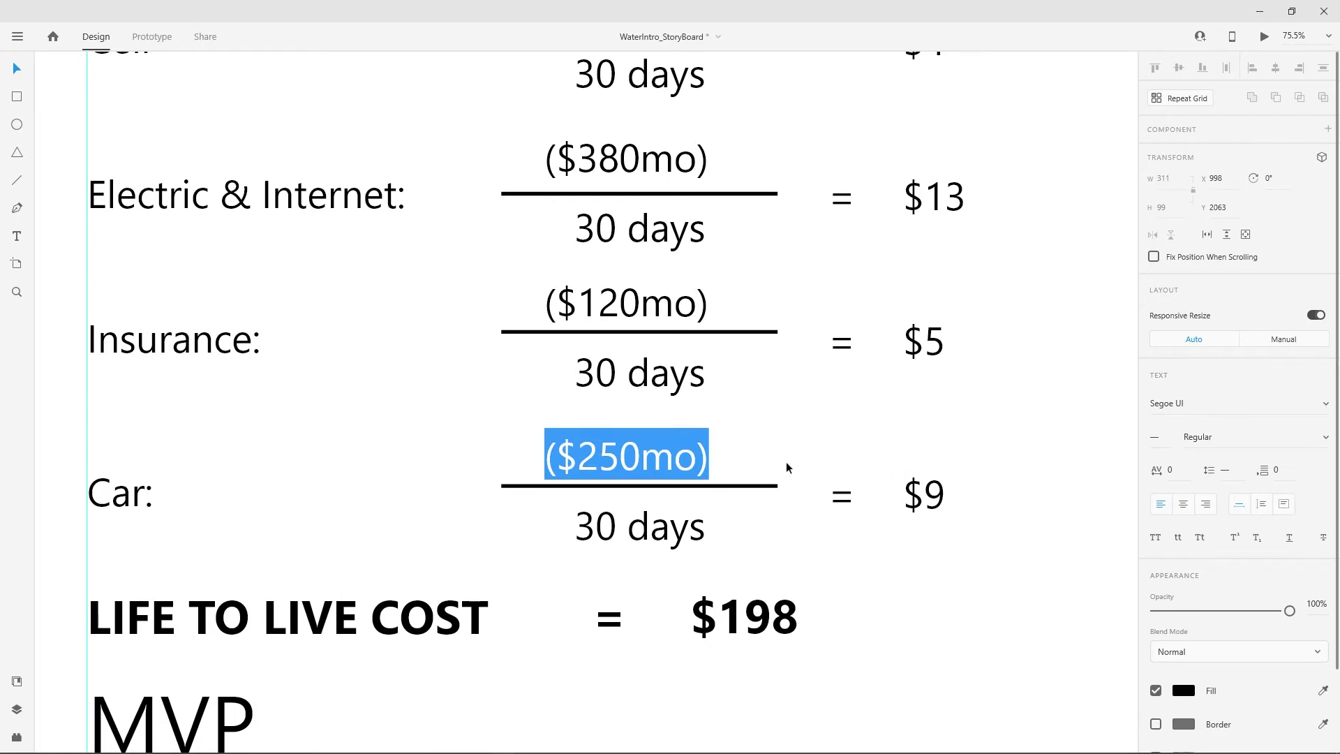
key(Escape)
scroll(977, 488, down, 3)
scroll(977, 488, left, 1)
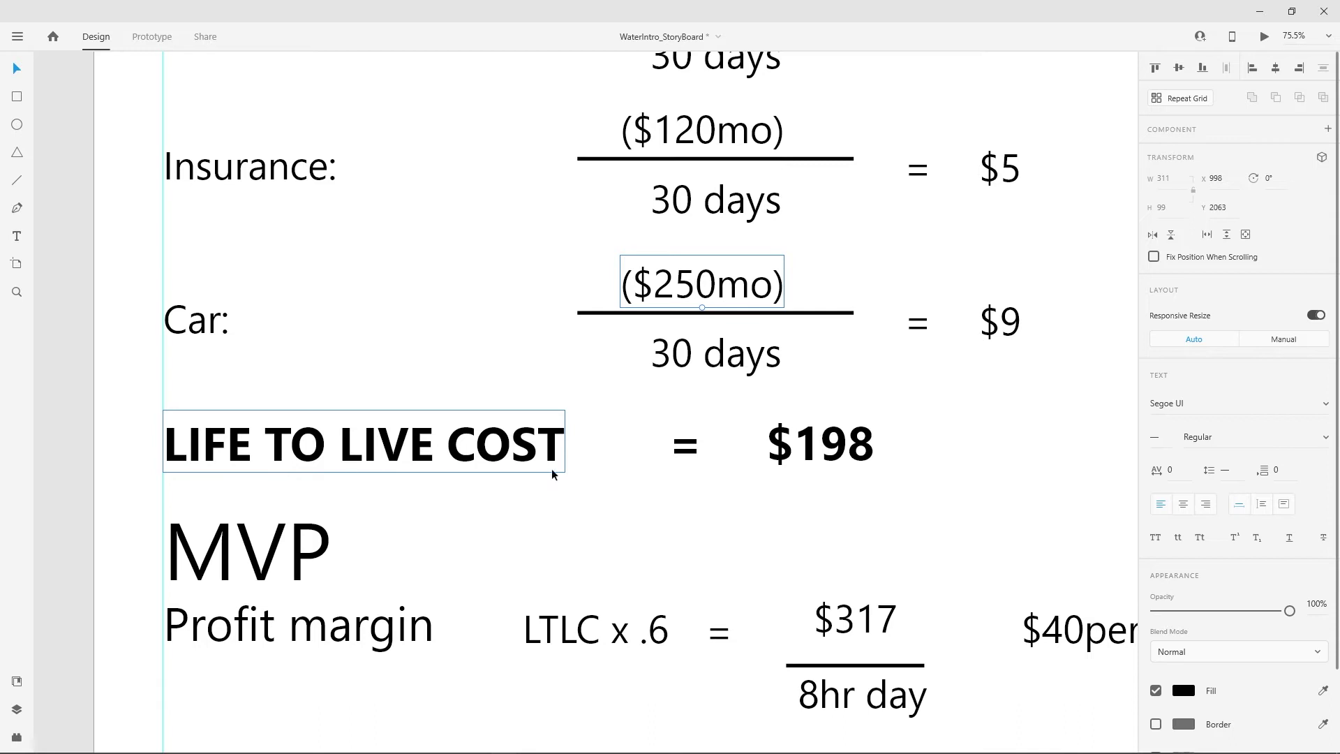
Nudge the $198 life-to-live cost text a few pixels right and deselect it.
click(852, 464)
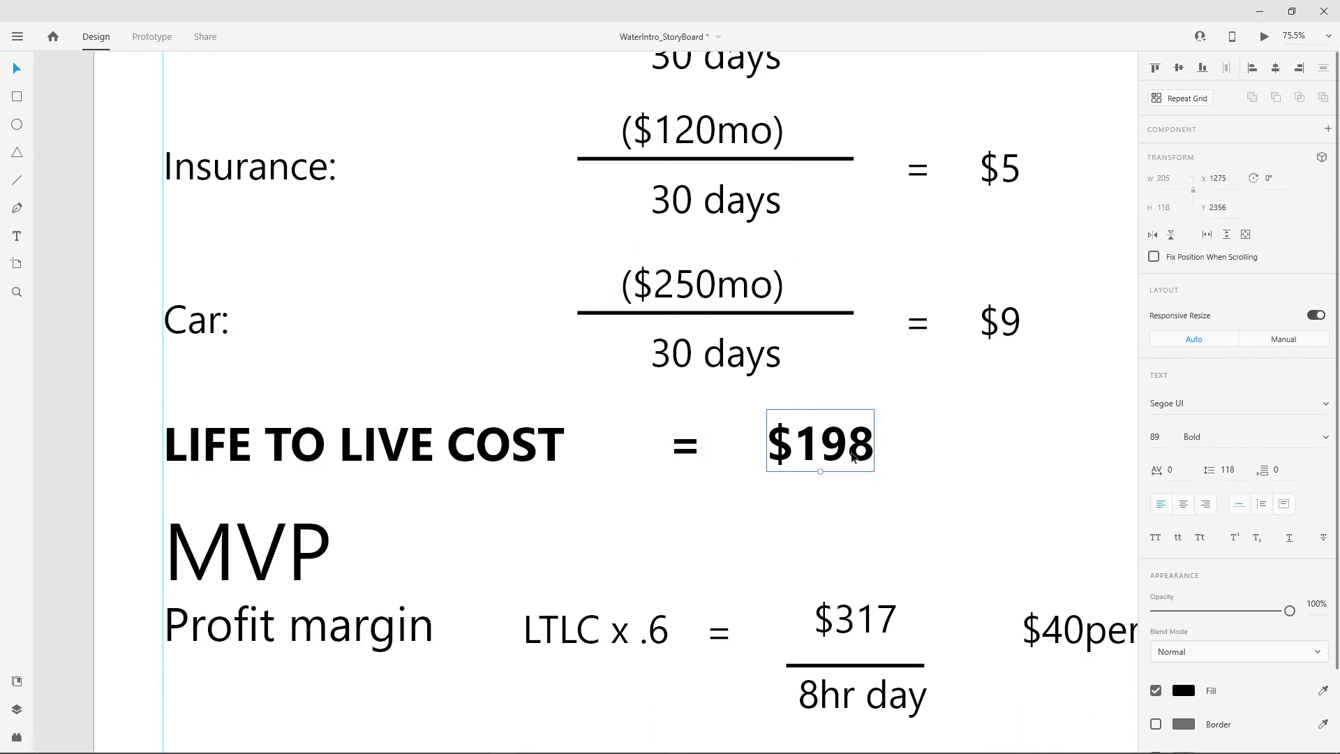
scroll(842, 461, up, 1)
scroll(768, 482, right, 1)
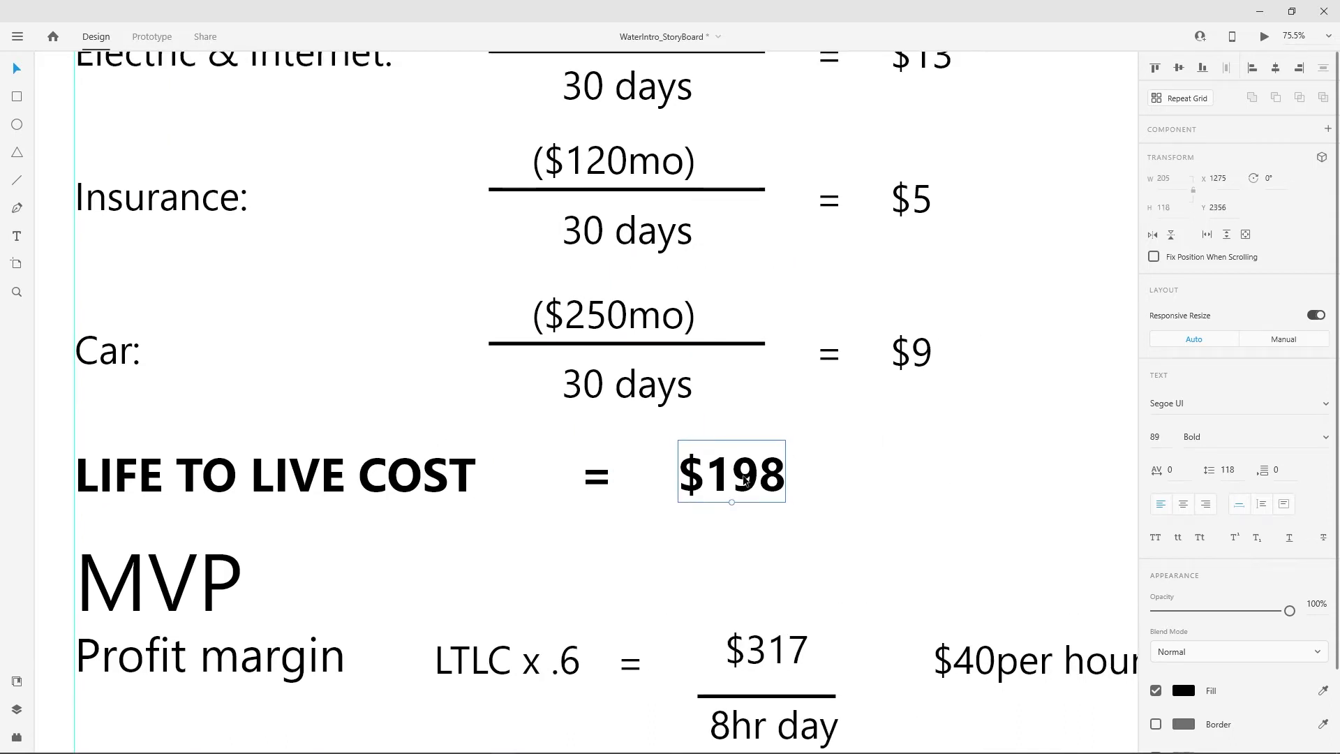
drag(746, 482, 759, 493)
click(919, 538)
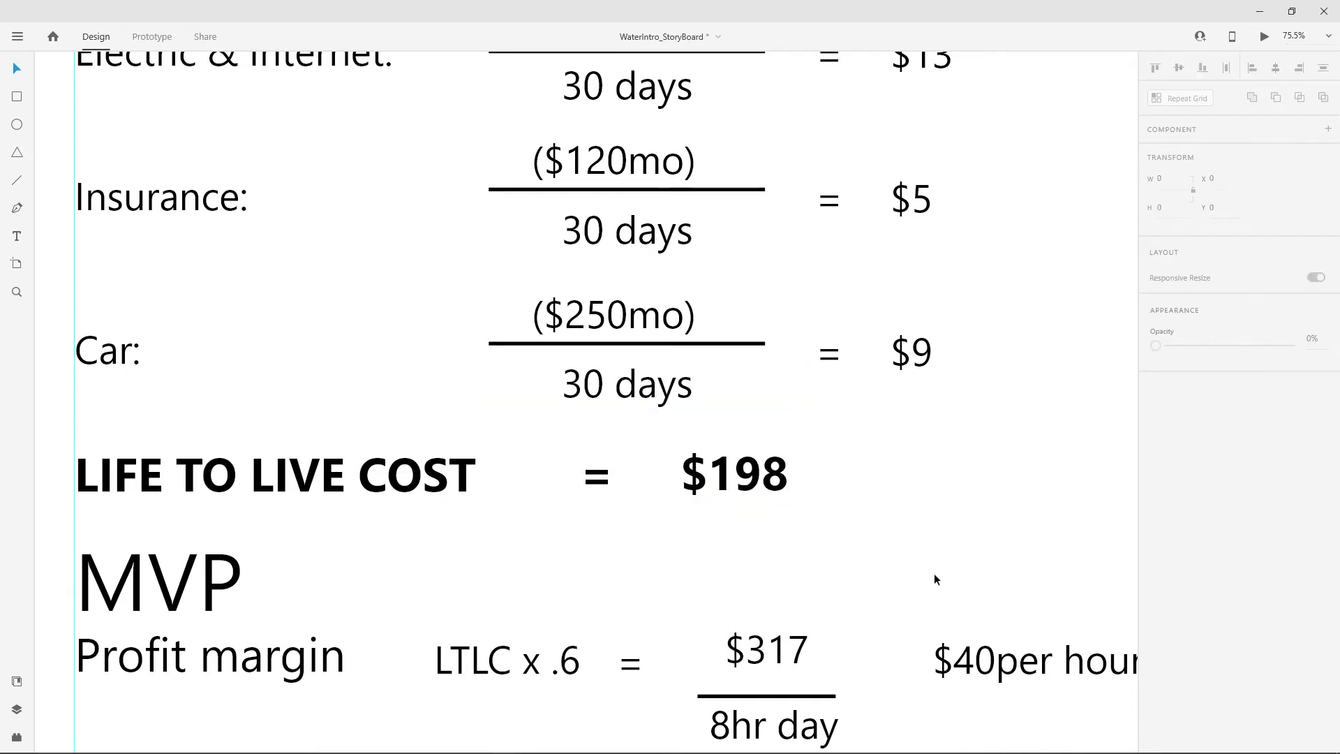
Inspect the MVP heading, the LTLC x .6 formula and the $317 daily amount.
scroll(963, 362, down, 5)
click(138, 310)
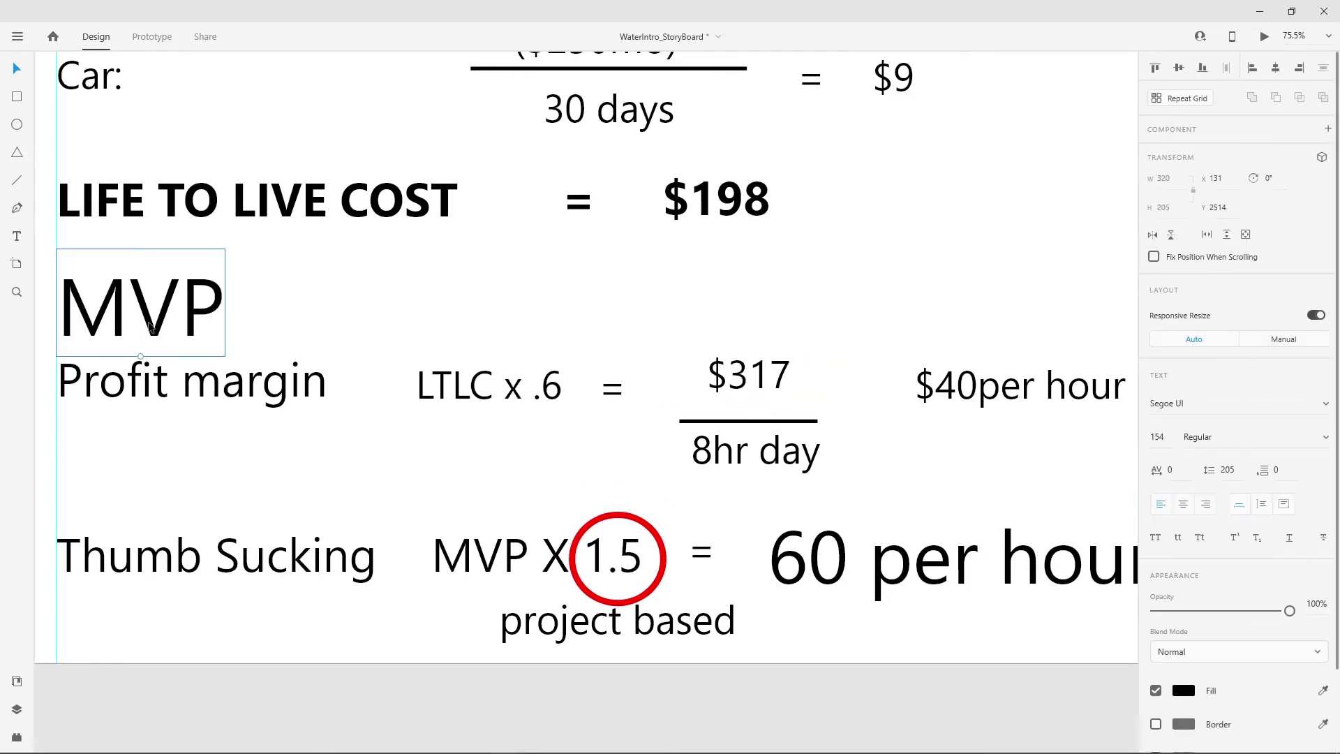
click(166, 399)
click(461, 384)
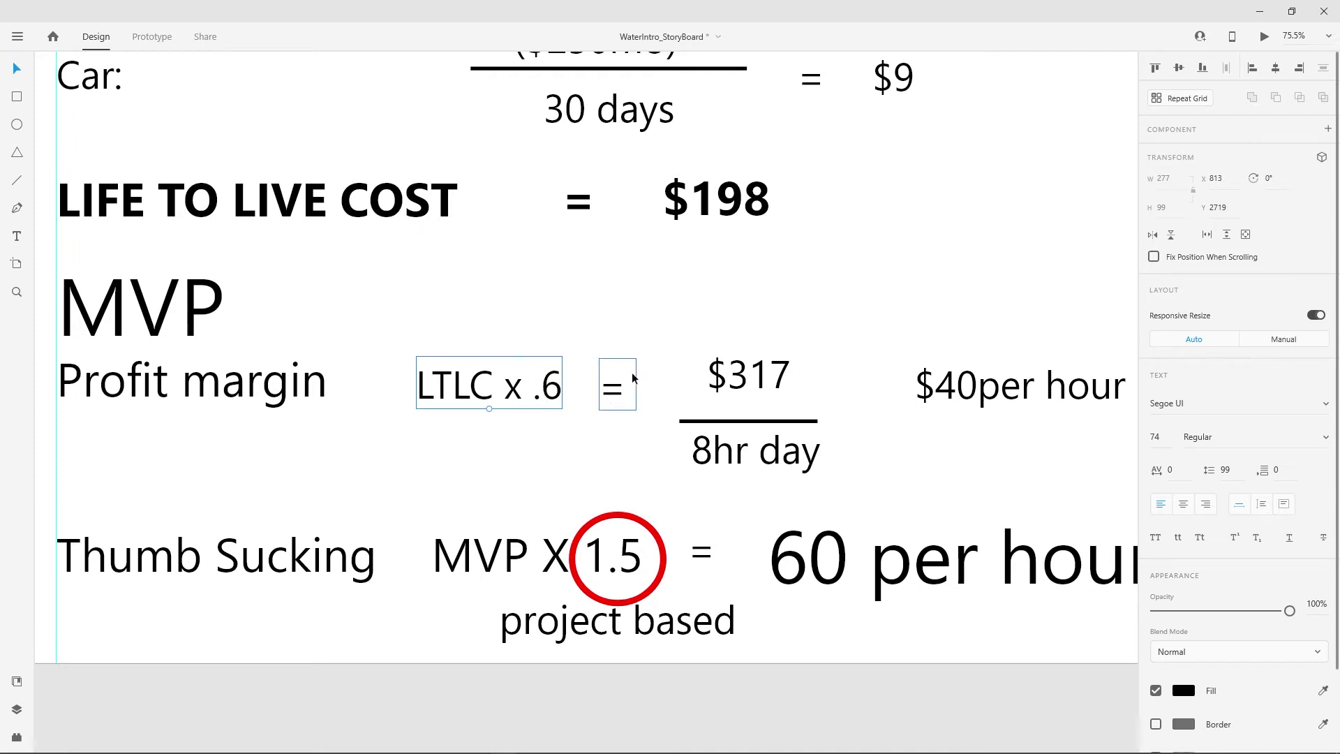
click(650, 357)
scroll(664, 388, up, 2)
scroll(663, 388, right, 3)
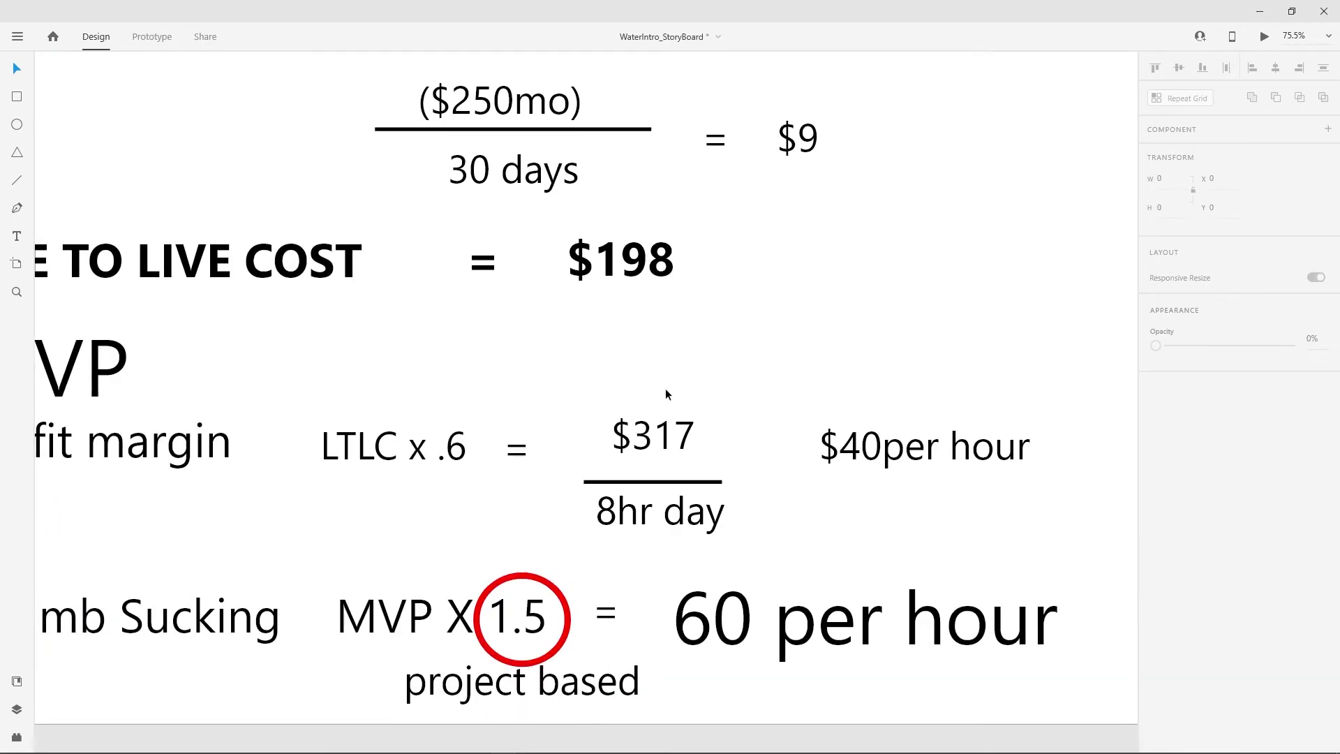
click(461, 441)
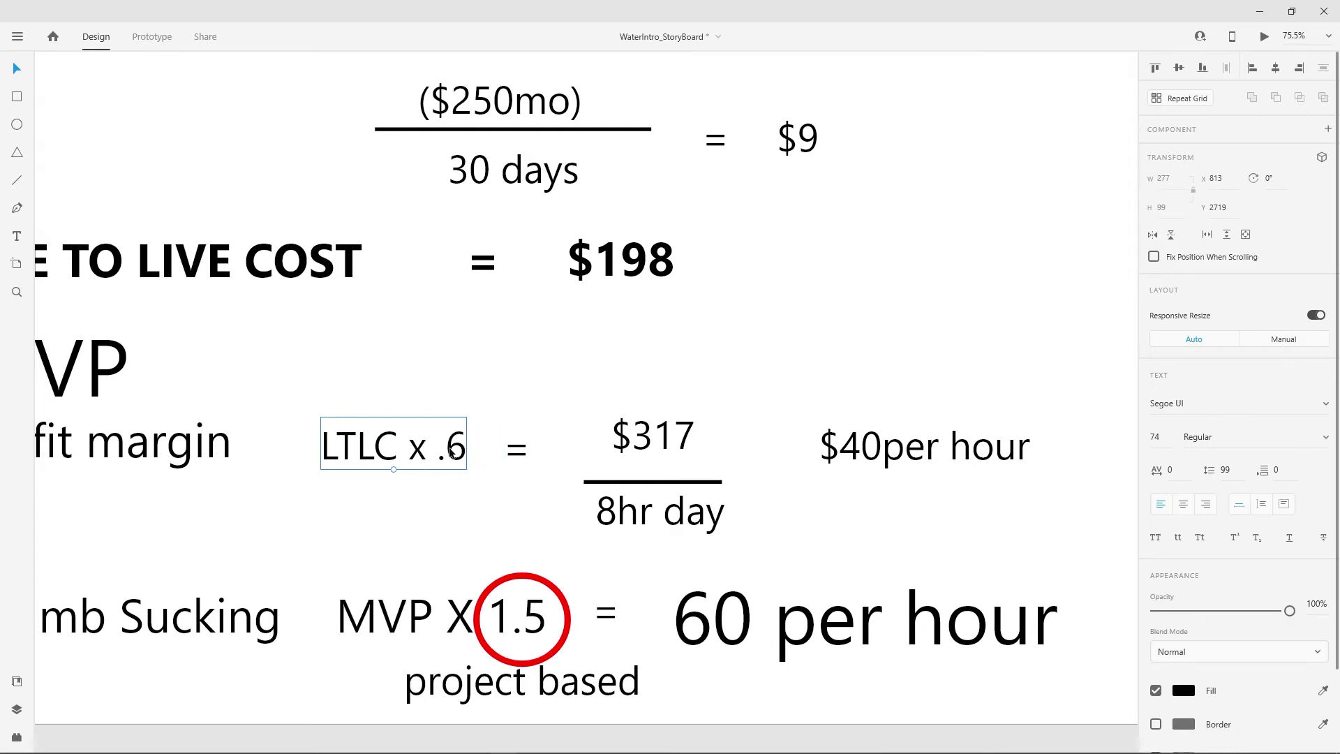
click(680, 438)
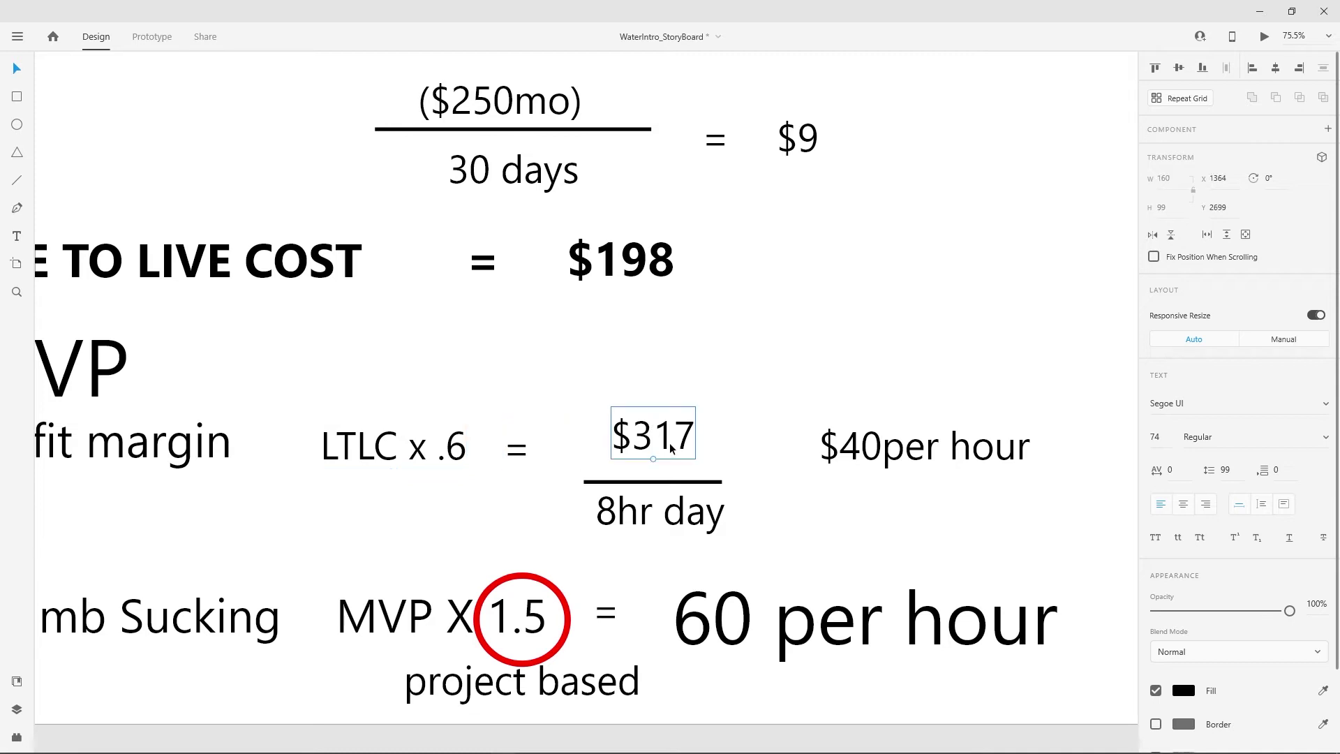
scroll(724, 425, up, 5)
drag(716, 455, 656, 476)
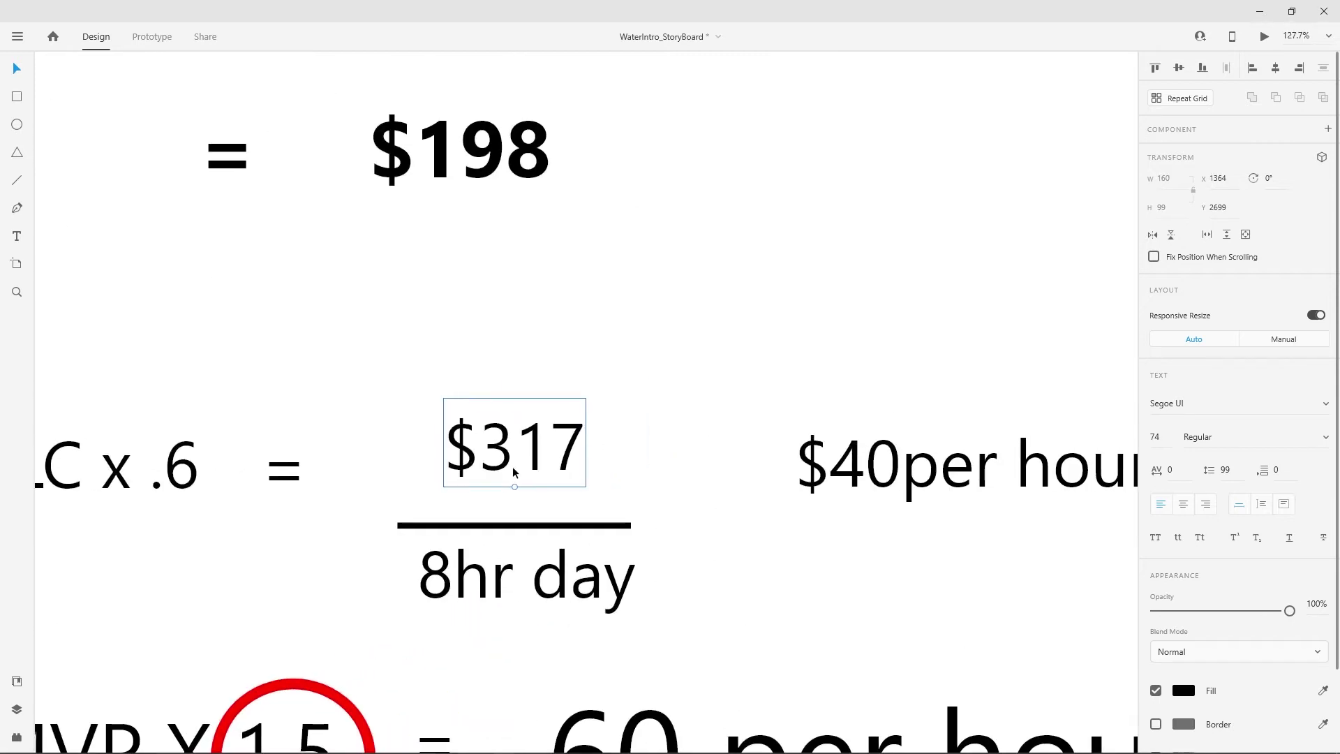
click(458, 579)
click(957, 463)
drag(976, 569, 735, 592)
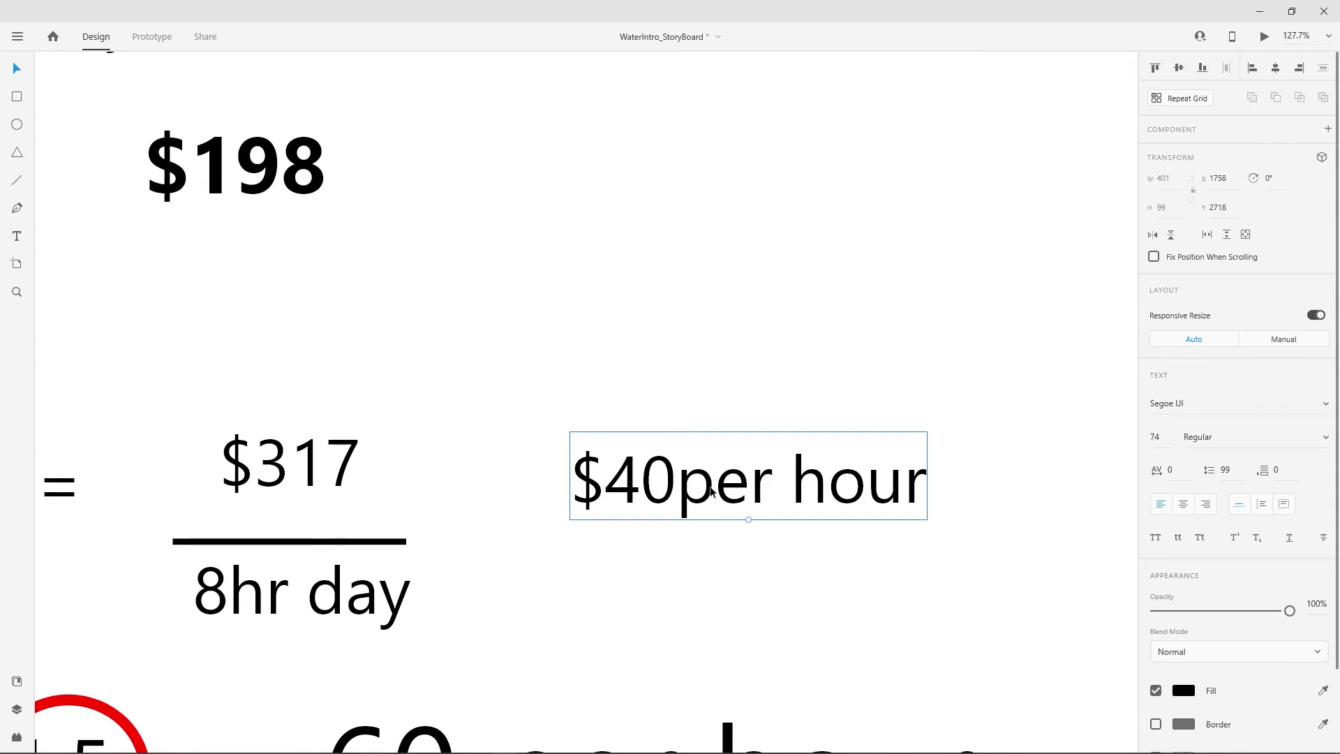
scroll(488, 595, down, 5)
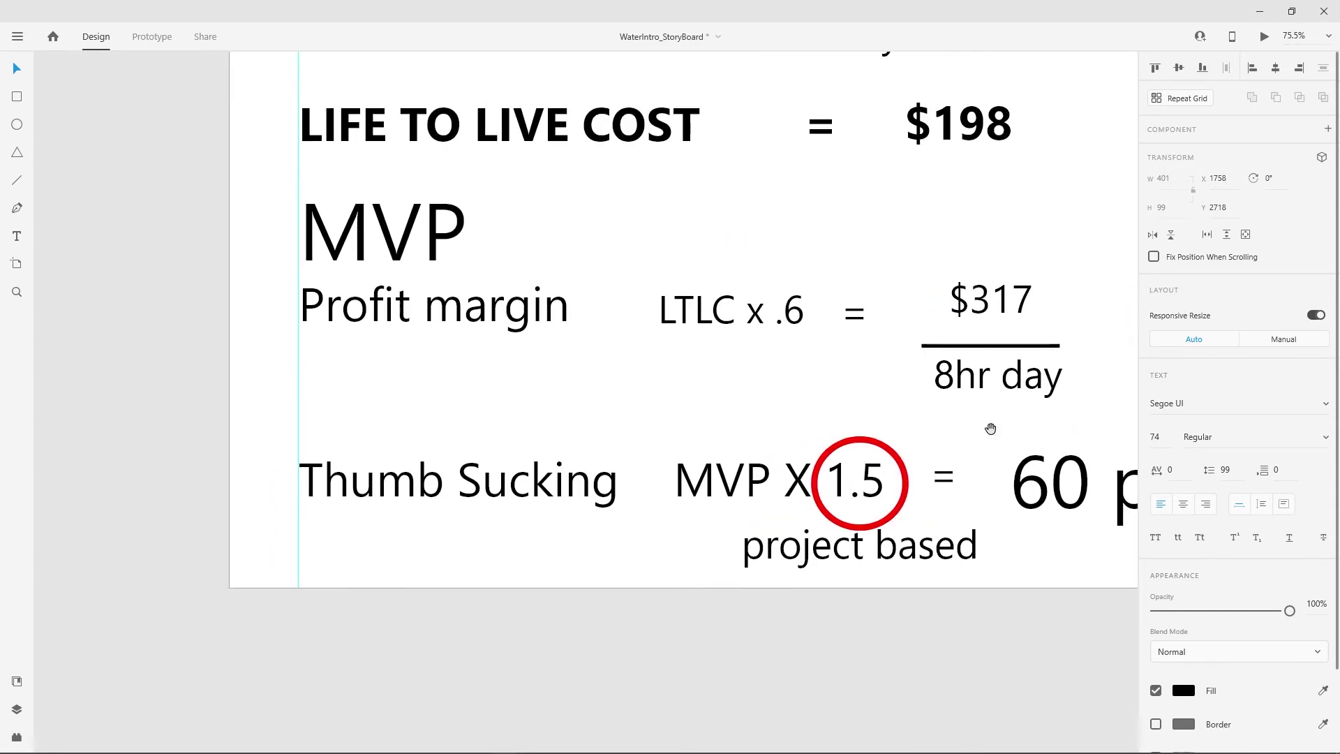
click(455, 504)
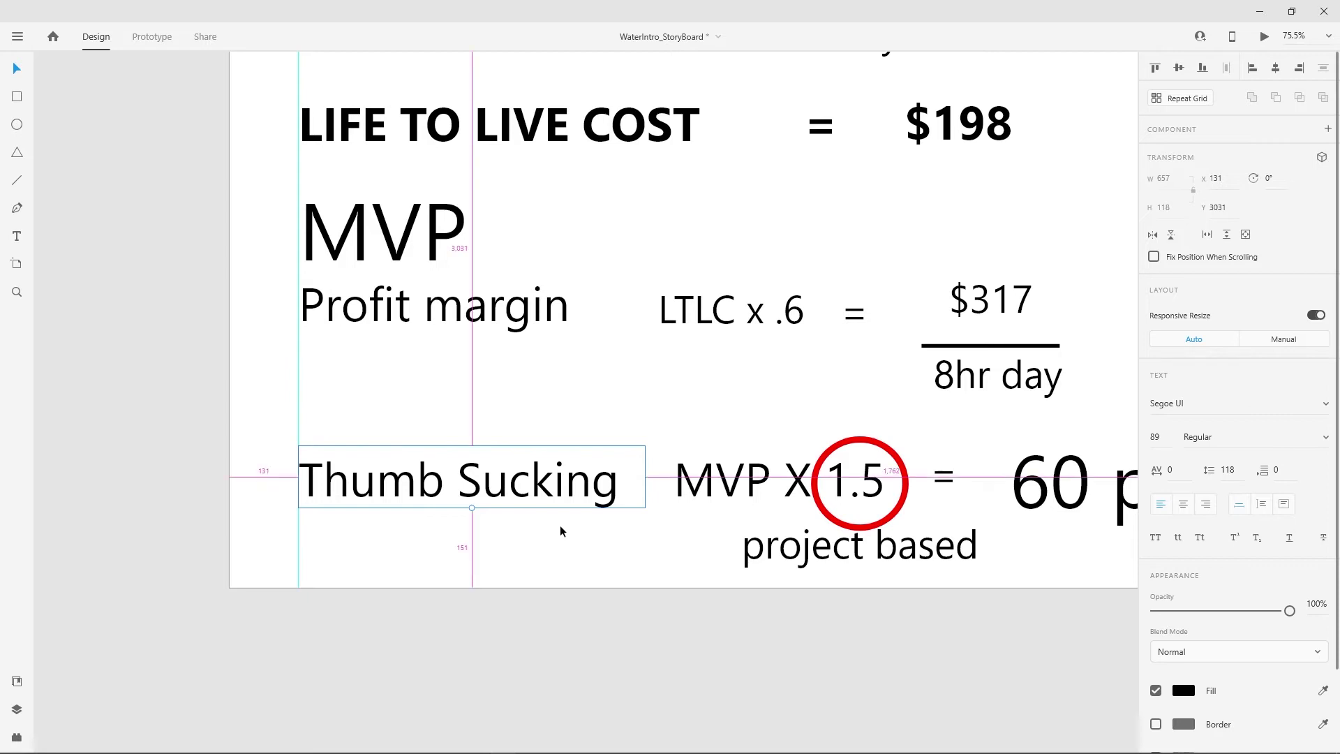
scroll(562, 530, up, 2)
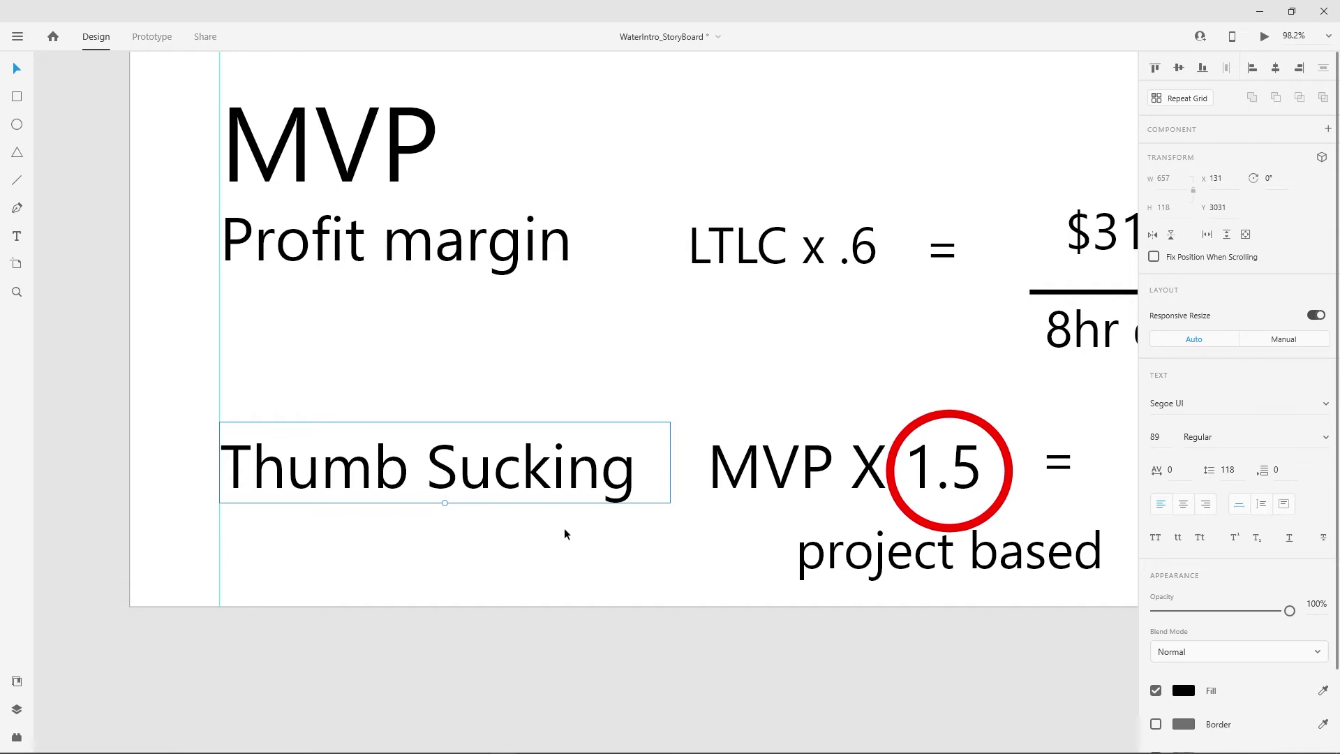
click(754, 470)
drag(901, 386, 780, 452)
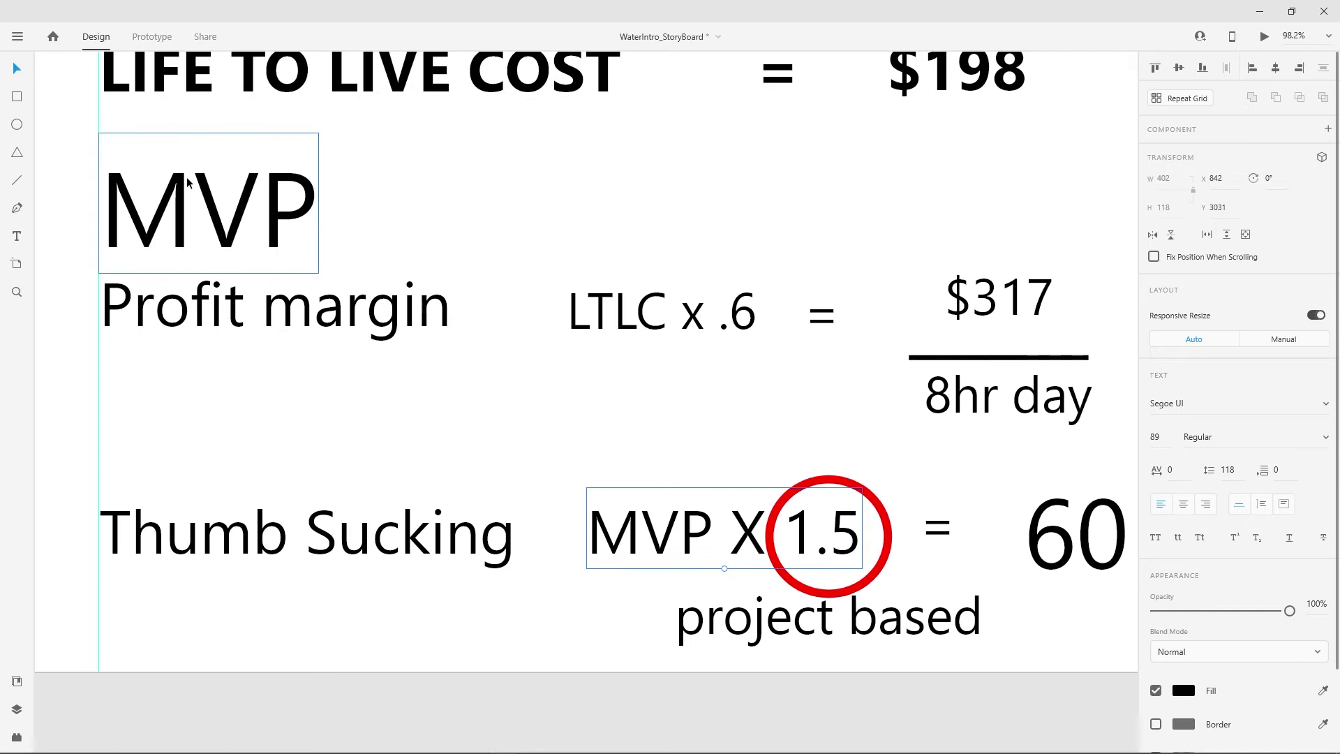
click(249, 176)
click(664, 543)
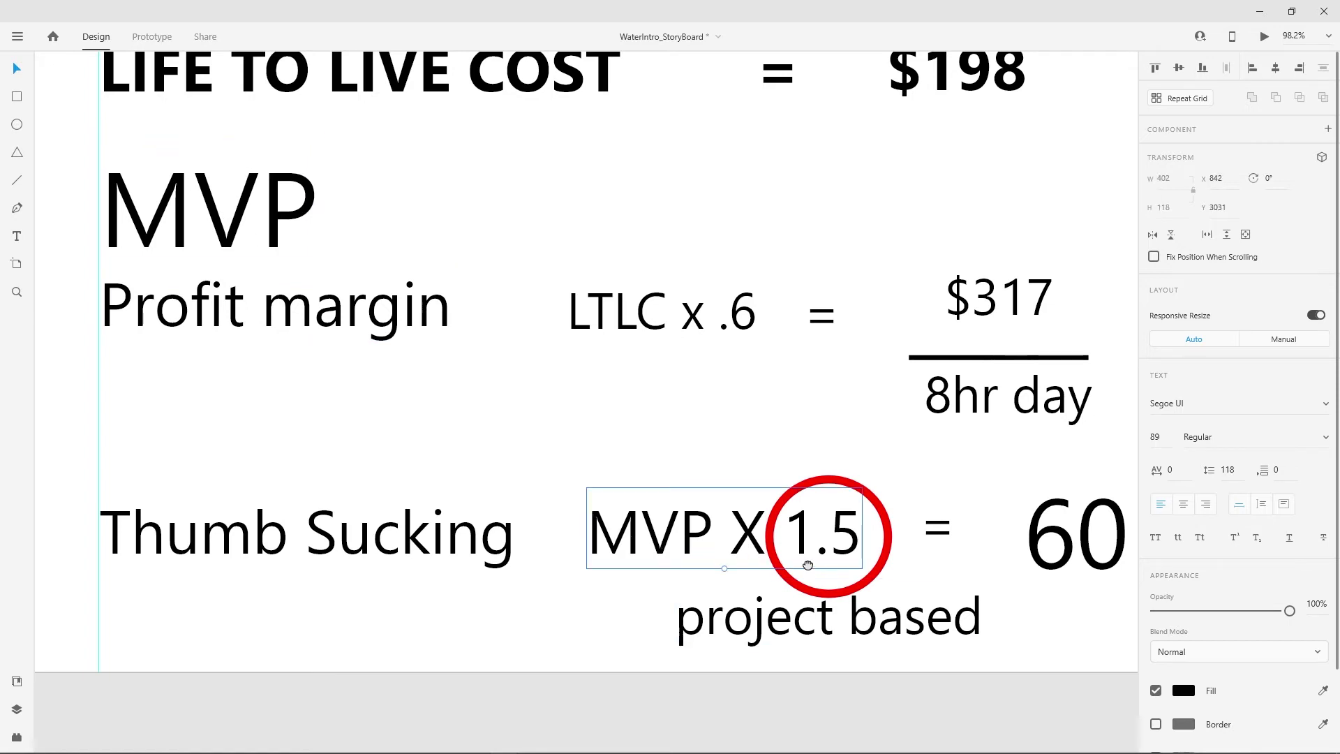
drag(807, 564, 716, 536)
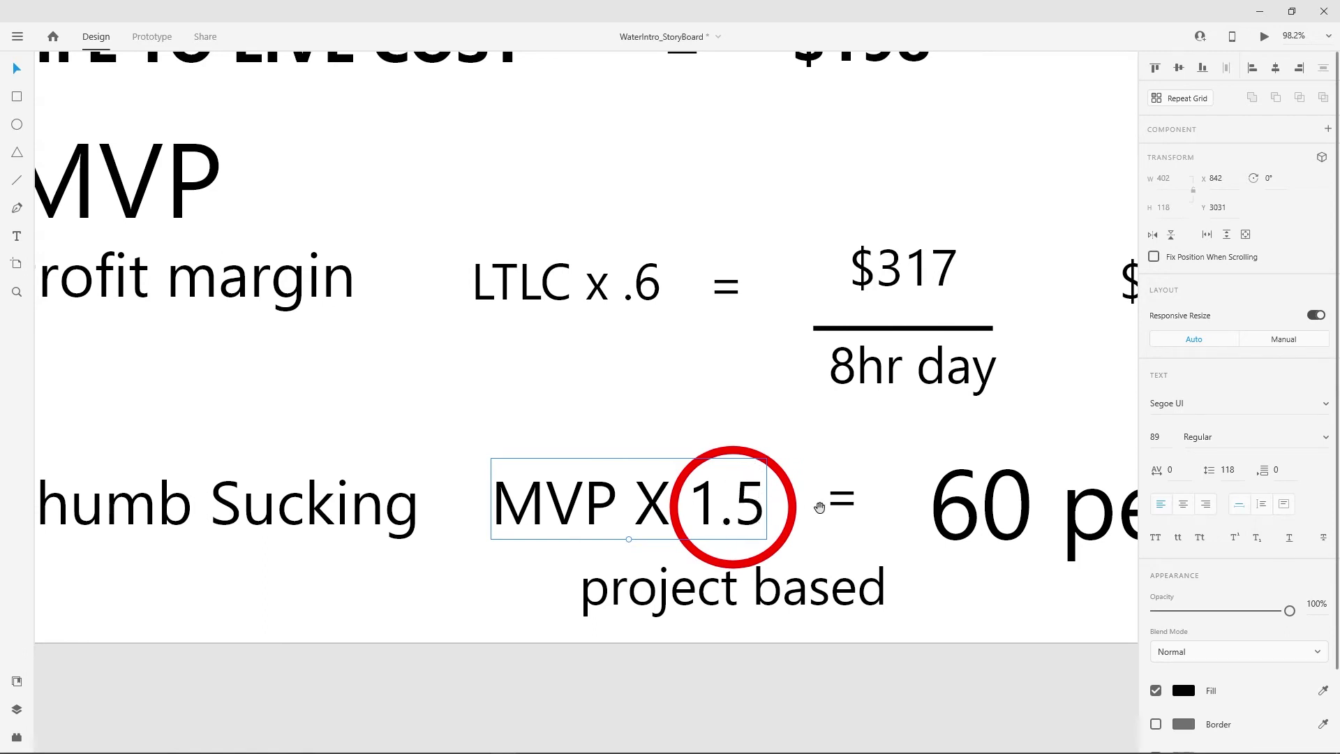
drag(819, 505, 628, 515)
drag(945, 559, 700, 559)
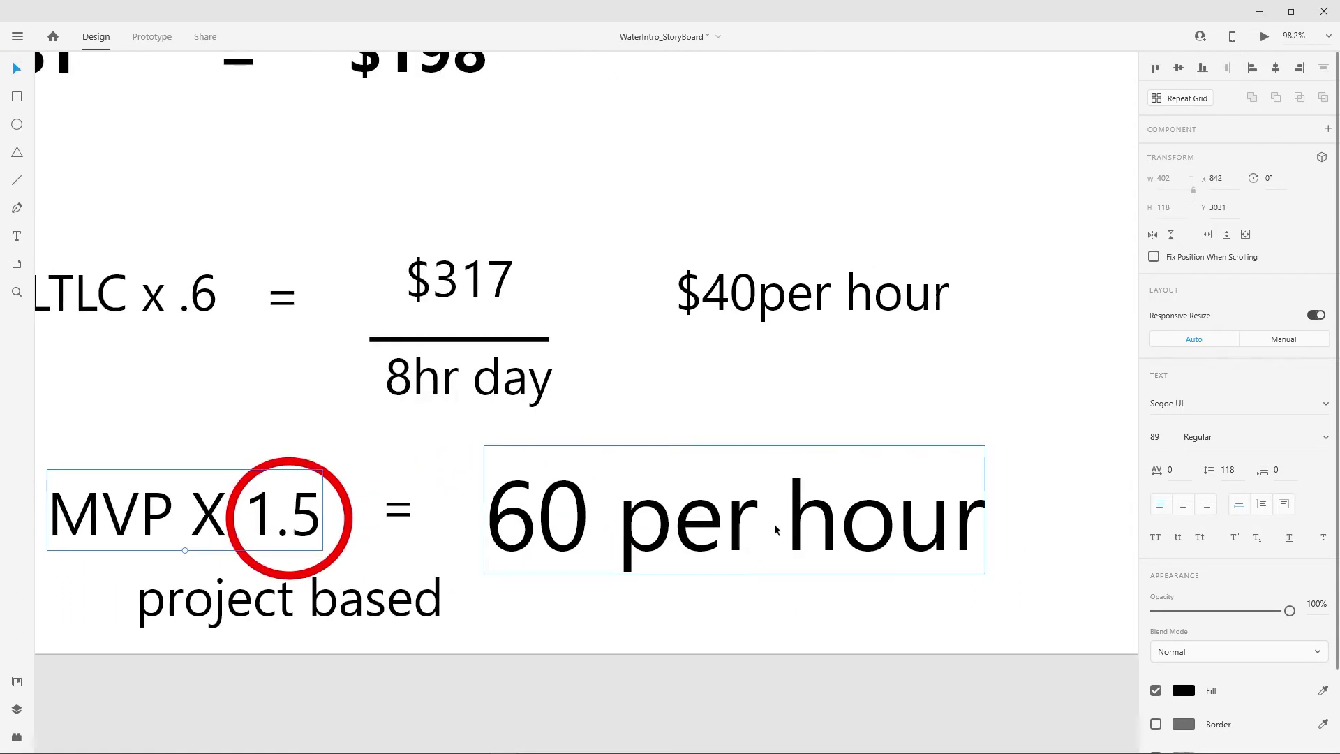